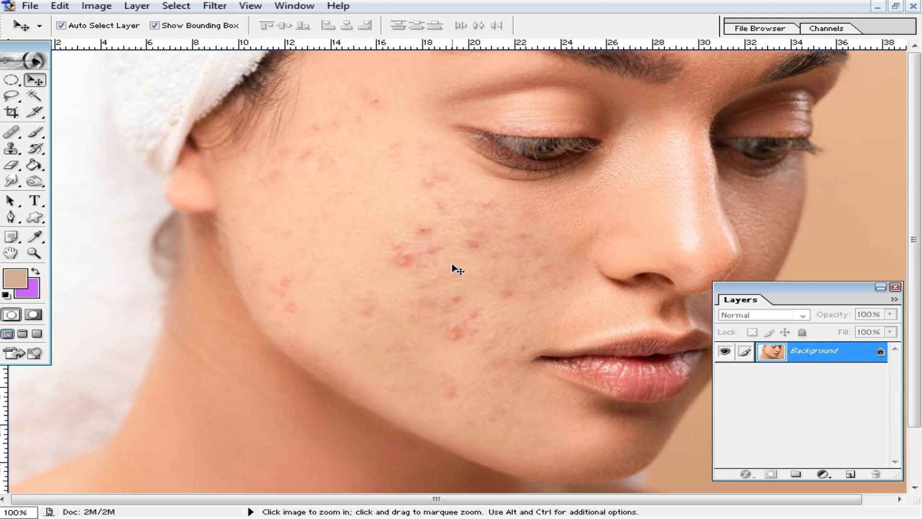
Clone clean cheek skin over the blemishes on the central and upper cheek using the Clone Stamp with a 51 px brush
{"action": "left_click", "coordinate": [423, 267], "text": "ctrl"}
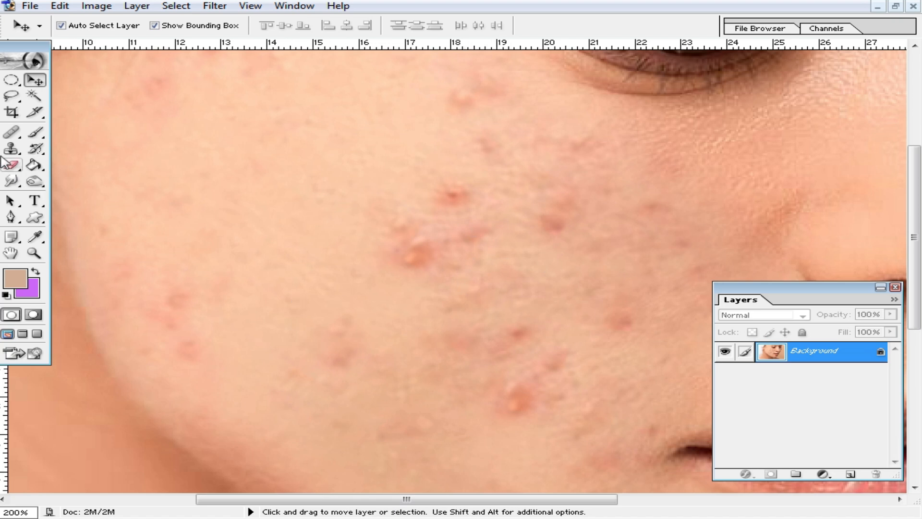
{"action": "left_click_drag", "start_coordinate": [11, 149], "coordinate": [91, 149]}
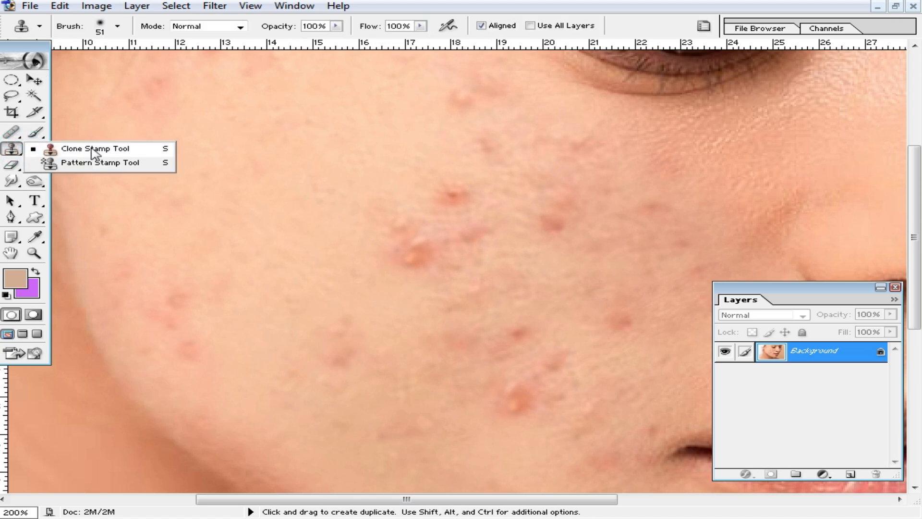
{"action": "left_click", "coordinate": [71, 148]}
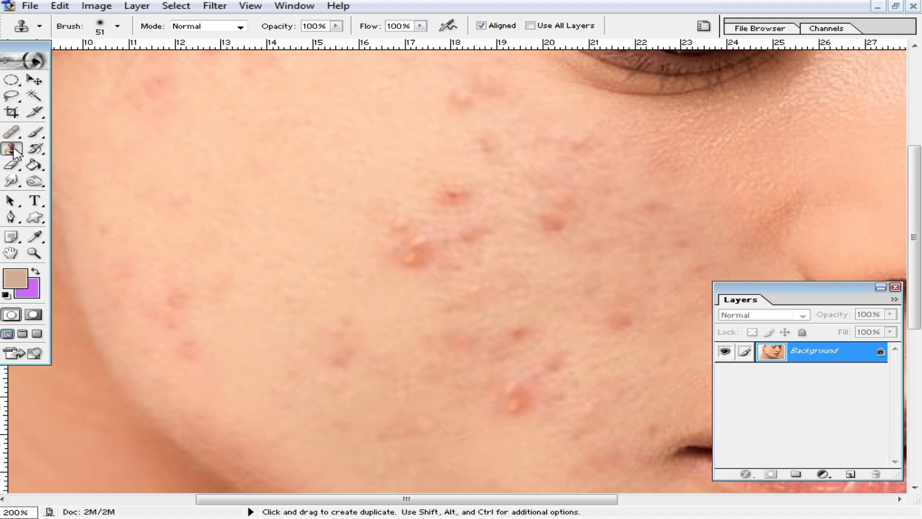
{"action": "left_click_drag", "start_coordinate": [13, 151], "coordinate": [107, 151]}
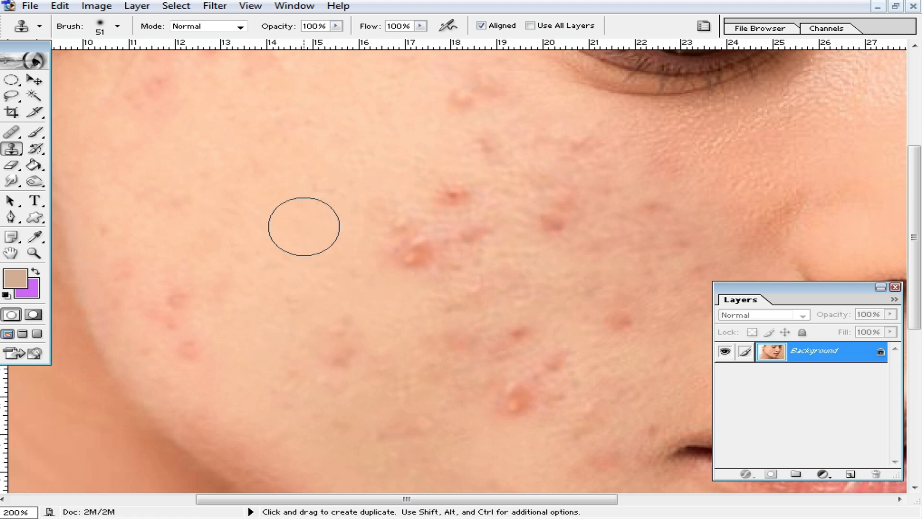
{"action": "left_click", "coordinate": [304, 226], "text": "alt"}
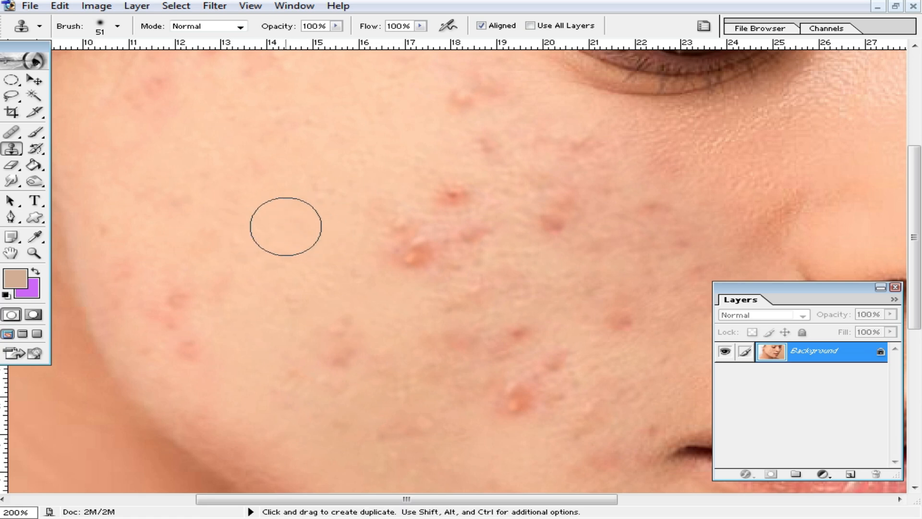
{"action": "left_click", "coordinate": [307, 223], "text": "alt"}
{"action": "mouse_move", "coordinate": [411, 232]}
{"action": "left_mouse_down"}
{"action": "mouse_move", "coordinate": [416, 256]}
{"action": "mouse_move", "coordinate": [461, 232]}
{"action": "left_mouse_up"}
{"action": "left_click", "coordinate": [450, 195]}
{"action": "left_click", "coordinate": [458, 105]}
{"action": "left_click", "coordinate": [479, 97]}
{"action": "left_click", "coordinate": [497, 144]}
{"action": "left_click", "coordinate": [543, 208]}
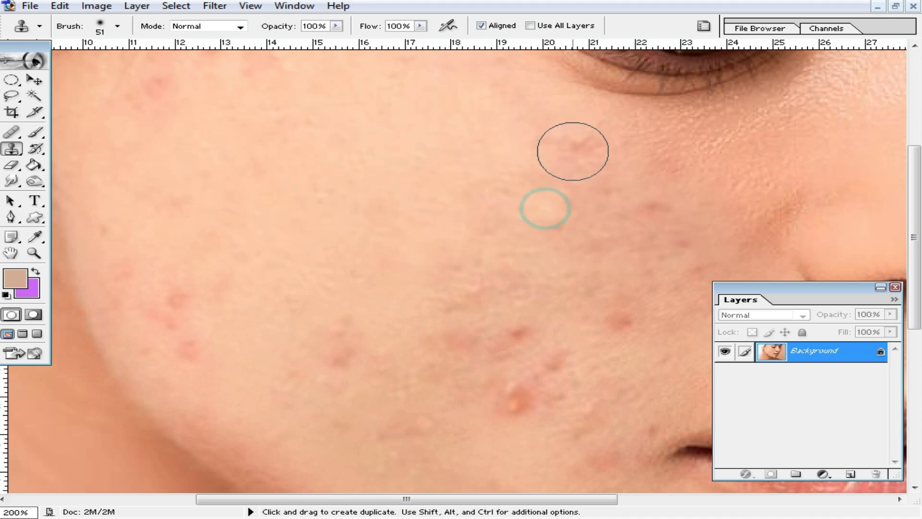
Clone clean skin over the red spots under the eye, beside the nose and on the lower cheek
{"action": "left_click", "coordinate": [574, 145]}
{"action": "left_click", "coordinate": [546, 222]}
{"action": "left_click", "coordinate": [610, 304]}
{"action": "left_click", "coordinate": [508, 394]}
{"action": "left_click_drag", "start_coordinate": [519, 336], "coordinate": [466, 335]}
{"action": "left_click", "coordinate": [414, 372]}
{"action": "left_click", "coordinate": [407, 410]}
{"action": "left_click", "coordinate": [350, 362]}
{"action": "left_click", "coordinate": [344, 332]}
{"action": "left_click", "coordinate": [330, 398]}
{"action": "left_click", "coordinate": [424, 363]}
{"action": "left_click", "coordinate": [545, 393]}
{"action": "left_click", "coordinate": [609, 323]}
{"action": "left_click", "coordinate": [592, 257]}
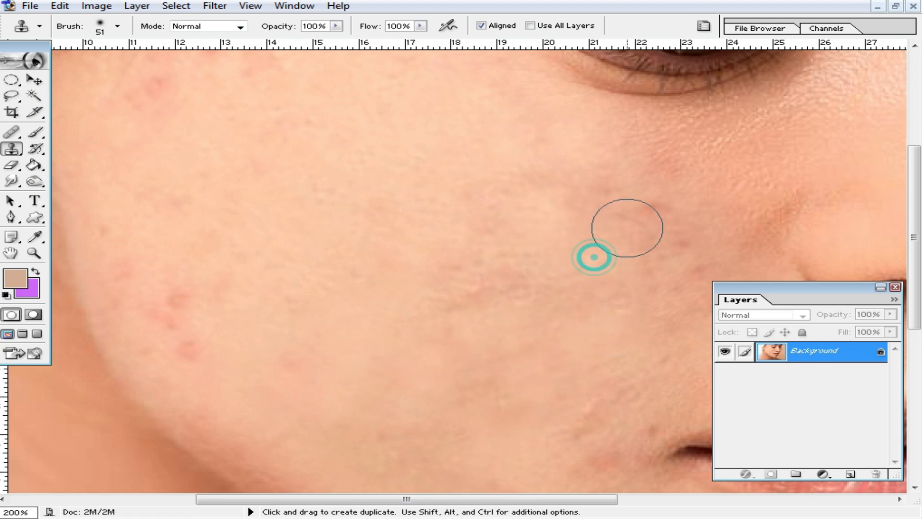
Clone clean skin over the remaining patches beside the nose and the red spots towards the jawline
{"action": "left_click", "coordinate": [634, 219]}
{"action": "left_click", "coordinate": [595, 188]}
{"action": "left_click", "coordinate": [464, 290]}
{"action": "left_click_drag", "start_coordinate": [304, 305], "coordinate": [412, 317]}
{"action": "left_click", "coordinate": [381, 339]}
{"action": "left_click", "coordinate": [293, 303]}
{"action": "left_click", "coordinate": [344, 283]}
{"action": "left_click", "coordinate": [294, 315]}
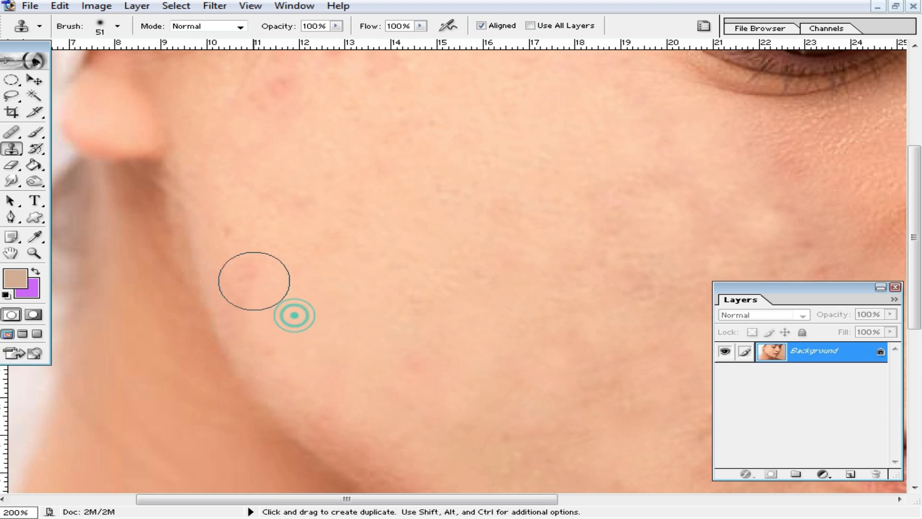
Clone freshly sampled skin over the red spots on the outer cheek near the ear and towards the temple
{"action": "left_click", "coordinate": [306, 200]}
{"action": "left_click_drag", "start_coordinate": [358, 138], "coordinate": [366, 236]}
{"action": "left_click", "coordinate": [286, 192]}
{"action": "left_click", "coordinate": [316, 136]}
{"action": "left_click", "coordinate": [364, 137]}
{"action": "left_click", "coordinate": [360, 97], "text": "alt"}
{"action": "left_click_drag", "start_coordinate": [395, 97], "coordinate": [396, 166]}
{"action": "left_click", "coordinate": [469, 139]}
{"action": "left_click", "coordinate": [479, 81]}
{"action": "left_click", "coordinate": [526, 200]}
{"action": "left_click", "coordinate": [593, 204]}
{"action": "left_click", "coordinate": [545, 242], "text": "alt"}
{"action": "left_click", "coordinate": [432, 163]}
{"action": "left_click", "coordinate": [315, 221]}
Clone away the remaining blemishes across the lower cheek, chin and upper face, resampling clean skin near each area
{"action": "left_click_drag", "start_coordinate": [543, 387], "coordinate": [485, 187]}
{"action": "left_click", "coordinate": [467, 248], "text": "alt"}
{"action": "left_click_drag", "start_coordinate": [434, 354], "coordinate": [434, 259]}
{"action": "left_click", "coordinate": [370, 196], "text": "alt"}
{"action": "left_click", "coordinate": [366, 245]}
{"action": "left_click_drag", "start_coordinate": [510, 350], "coordinate": [440, 222]}
{"action": "left_click", "coordinate": [527, 288]}
{"action": "left_click", "coordinate": [619, 307]}
{"action": "left_click", "coordinate": [602, 208]}
{"action": "left_click", "coordinate": [629, 157]}
{"action": "left_click", "coordinate": [572, 177]}
{"action": "left_click_drag", "start_coordinate": [432, 195], "coordinate": [408, 223]}
{"action": "left_click", "coordinate": [367, 159]}
{"action": "left_click_drag", "start_coordinate": [505, 137], "coordinate": [504, 287]}
{"action": "left_click", "coordinate": [685, 173], "text": "alt"}
{"action": "left_click", "coordinate": [665, 143]}
{"action": "left_click", "coordinate": [543, 244], "text": "alt"}
{"action": "left_click", "coordinate": [543, 245], "text": "alt"}
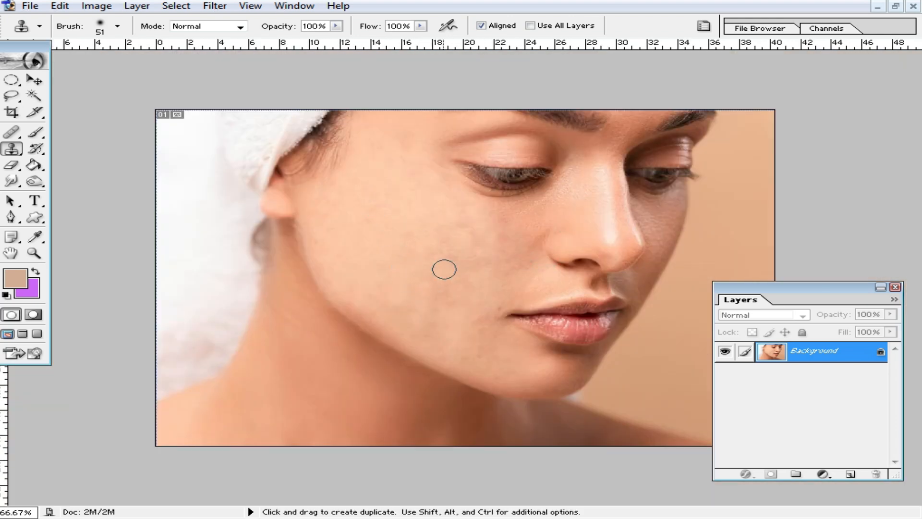
Duplicate the Background layer and apply a Gaussian Blur to the copy strong enough to smooth out the skin texture
{"action": "key", "text": "ctrl+plus"}
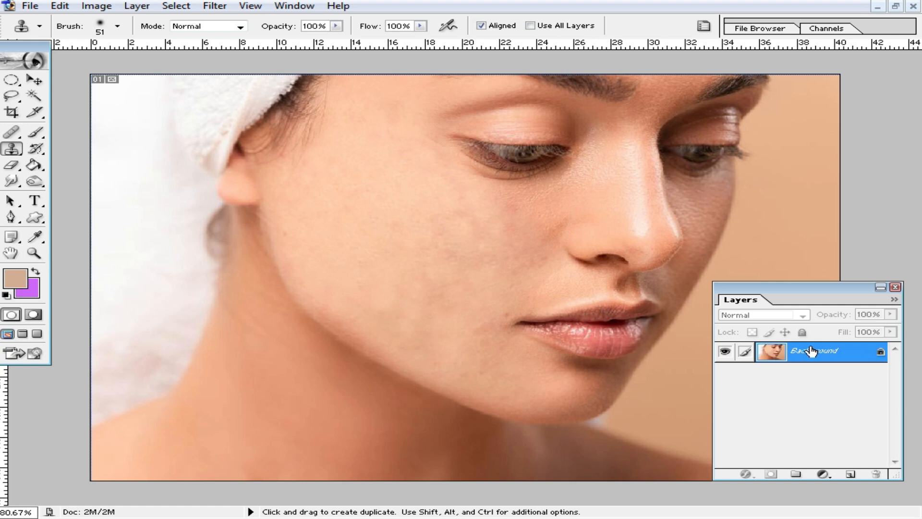
{"action": "key", "text": "ctrl+j"}
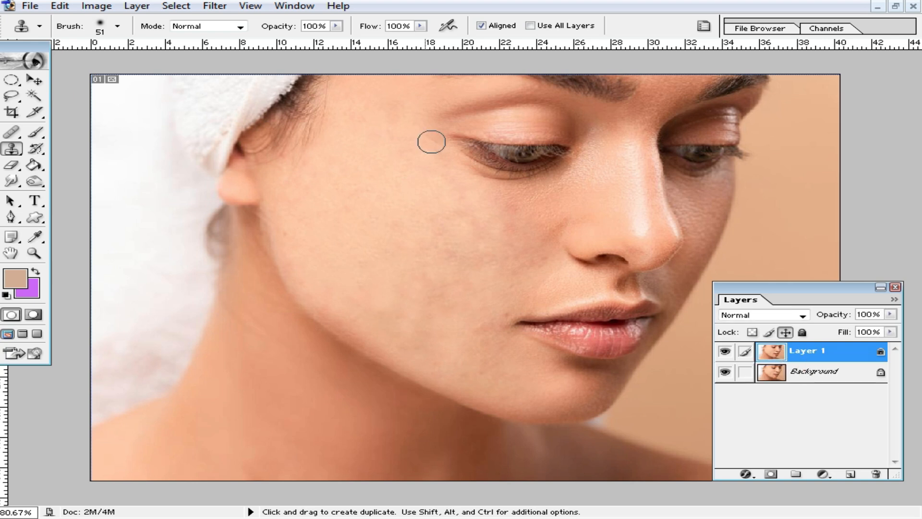
{"action": "left_click", "coordinate": [222, 10]}
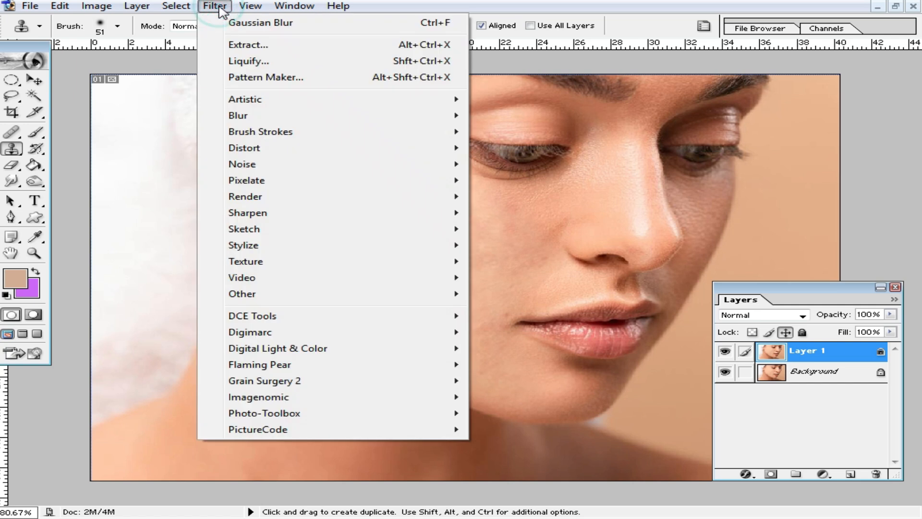
{"action": "mouse_move", "coordinate": [271, 118]}
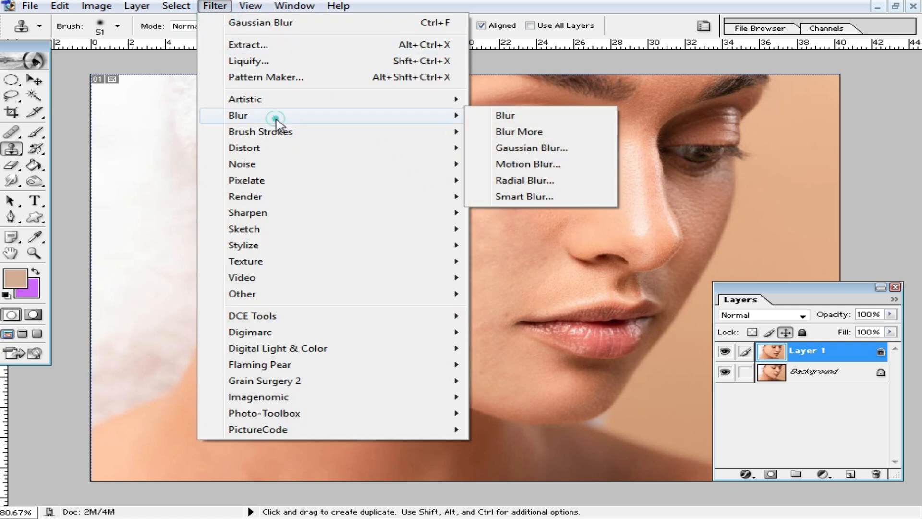
{"action": "left_click", "coordinate": [553, 149]}
{"action": "left_click_drag", "start_coordinate": [663, 324], "coordinate": [632, 327]}
{"action": "left_click", "coordinate": [797, 129]}
Add a layer mask to the blurred layer and invert it to black
{"action": "key", "text": "s"}
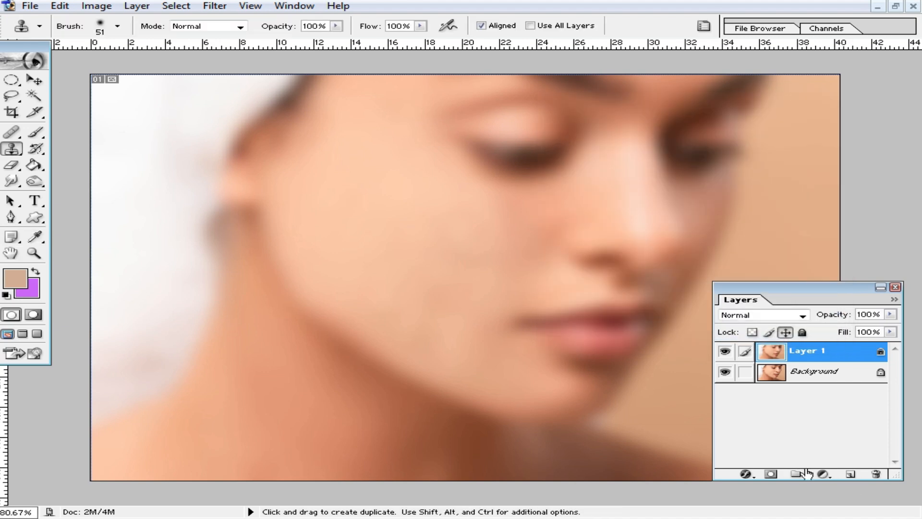
{"action": "left_click", "coordinate": [771, 474]}
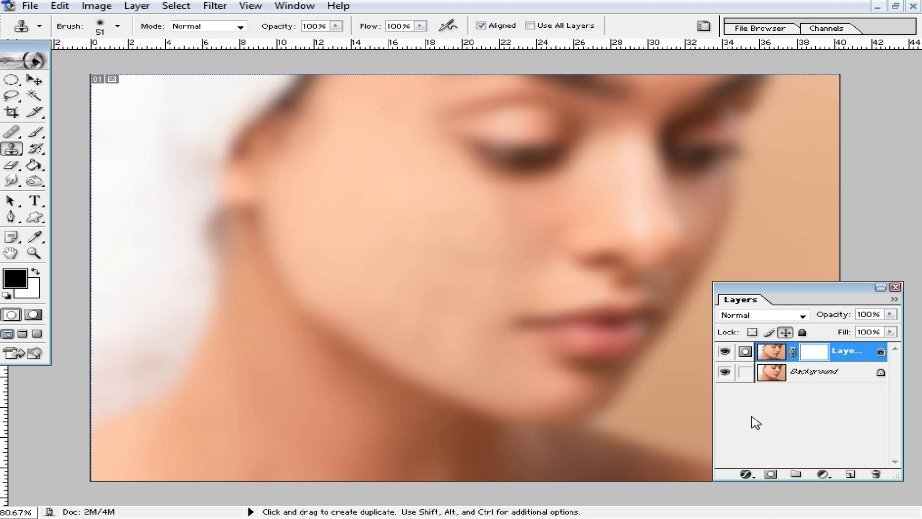
{"action": "key", "text": "ctrl+i"}
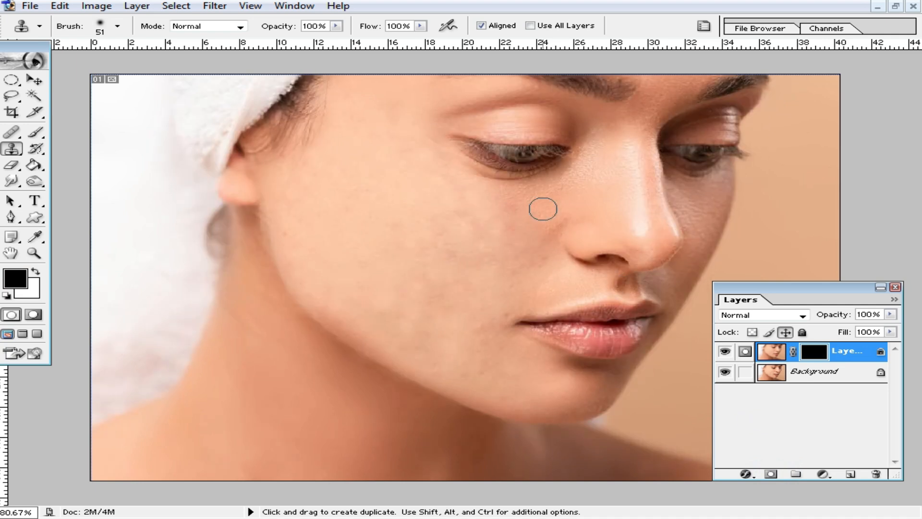
Reveal the blurred layer over the cheek and nose by erasing its mask with a soft 82 px Eraser at 100% opacity
{"action": "left_click", "coordinate": [336, 26]}
{"action": "left_click_drag", "start_coordinate": [339, 38], "coordinate": [284, 43]}
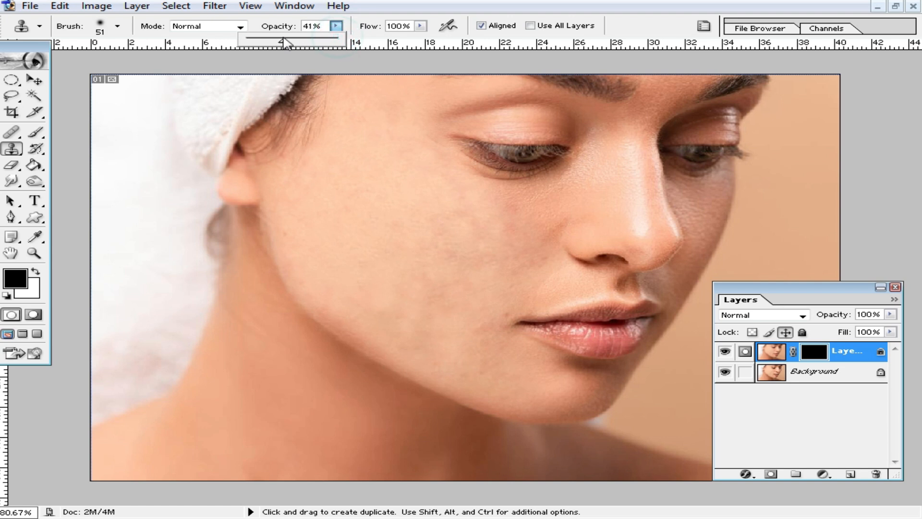
{"action": "left_click", "coordinate": [13, 166]}
{"action": "left_click", "coordinate": [67, 165]}
{"action": "left_click", "coordinate": [452, 267], "text": "ctrl"}
{"action": "right_click", "coordinate": [511, 247]}
{"action": "left_click", "coordinate": [567, 264]}
{"action": "left_click", "coordinate": [481, 230]}
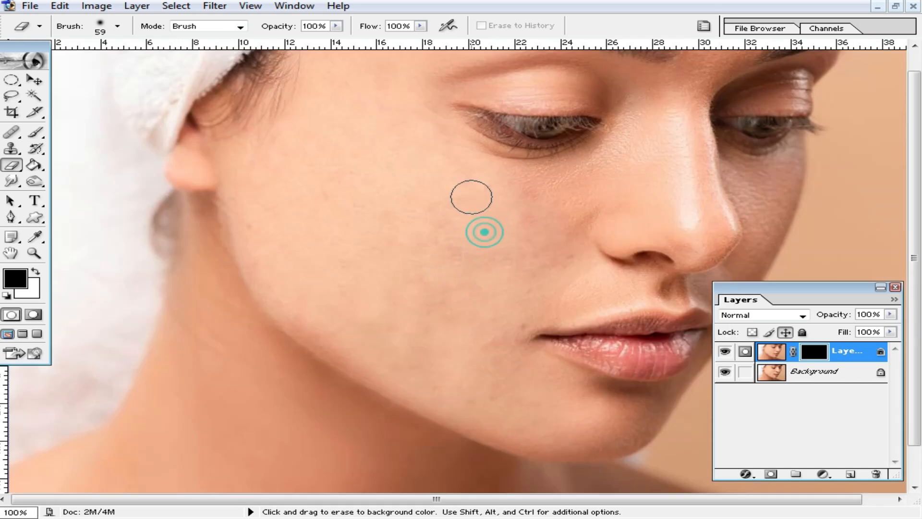
{"action": "left_click", "coordinate": [510, 223]}
{"action": "right_click", "coordinate": [491, 259]}
{"action": "left_click", "coordinate": [588, 288]}
{"action": "mouse_move", "coordinate": [444, 230]}
{"action": "left_mouse_down"}
{"action": "mouse_move", "coordinate": [469, 297]}
{"action": "mouse_move", "coordinate": [553, 258]}
{"action": "mouse_move", "coordinate": [506, 373]}
{"action": "mouse_move", "coordinate": [450, 354]}
{"action": "mouse_move", "coordinate": [418, 222]}
{"action": "mouse_move", "coordinate": [374, 316]}
{"action": "mouse_move", "coordinate": [331, 286]}
{"action": "mouse_move", "coordinate": [283, 197]}
{"action": "mouse_move", "coordinate": [300, 264]}
{"action": "mouse_move", "coordinate": [362, 152]}
{"action": "mouse_move", "coordinate": [343, 72]}
{"action": "mouse_move", "coordinate": [403, 105]}
{"action": "mouse_move", "coordinate": [479, 189]}
{"action": "mouse_move", "coordinate": [516, 190]}
{"action": "left_mouse_up"}
{"action": "mouse_move", "coordinate": [618, 150]}
{"action": "left_mouse_down"}
{"action": "mouse_move", "coordinate": [645, 206]}
{"action": "mouse_move", "coordinate": [680, 91]}
{"action": "mouse_move", "coordinate": [709, 218]}
{"action": "mouse_move", "coordinate": [644, 219]}
{"action": "mouse_move", "coordinate": [688, 222]}
{"action": "mouse_move", "coordinate": [693, 256]}
{"action": "left_mouse_up"}
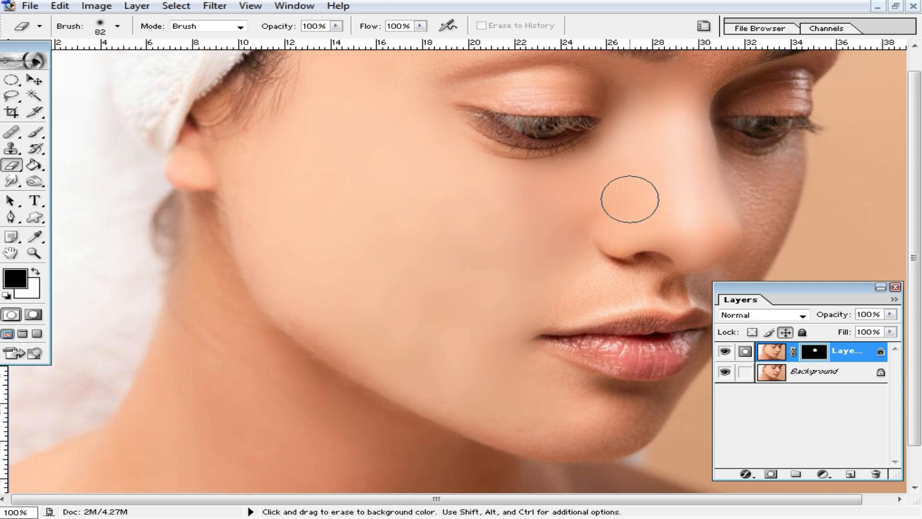
Erase the mask over the skin around the mouth, chin, neck, forehead and far cheek, keeping the eyes and lips sharp
{"action": "mouse_move", "coordinate": [581, 277]}
{"action": "left_mouse_down"}
{"action": "mouse_move", "coordinate": [619, 281]}
{"action": "mouse_move", "coordinate": [581, 291]}
{"action": "left_mouse_up"}
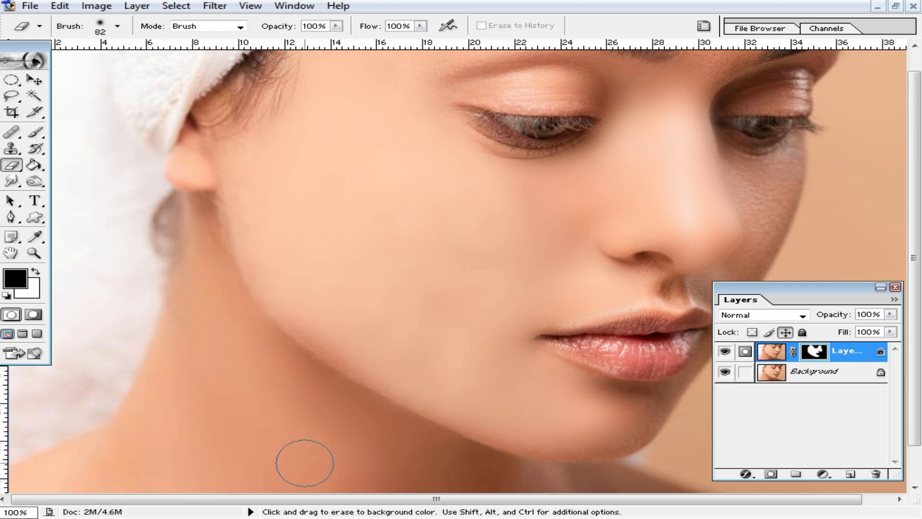
{"action": "left_click", "coordinate": [405, 355]}
{"action": "key", "text": "space"}
{"action": "left_click_drag", "start_coordinate": [456, 219], "coordinate": [437, 294]}
{"action": "key", "text": "space"}
{"action": "left_click_drag", "start_coordinate": [396, 134], "coordinate": [427, 222]}
{"action": "left_click_drag", "start_coordinate": [381, 84], "coordinate": [356, 56]}
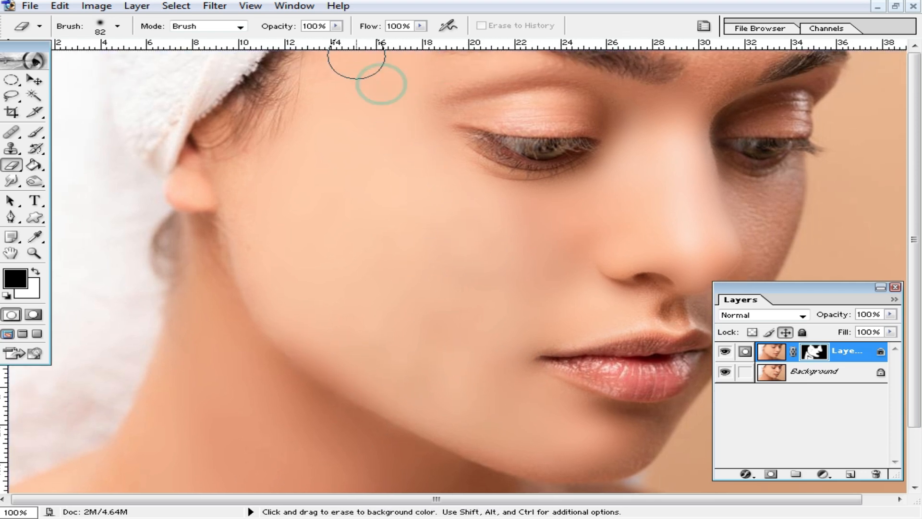
{"action": "left_click", "coordinate": [448, 91]}
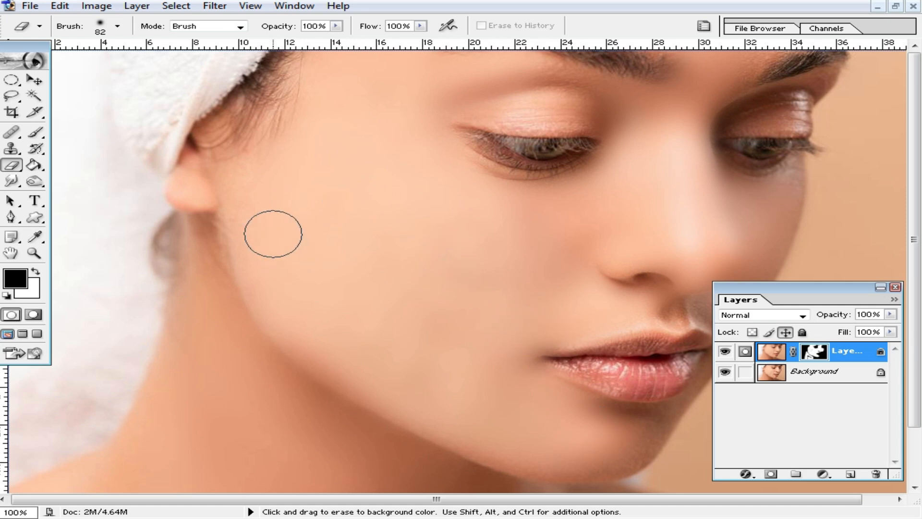
Reduce the blurred layer's fill and merge it into the Background layer
{"action": "left_click", "coordinate": [476, 270], "text": "alt"}
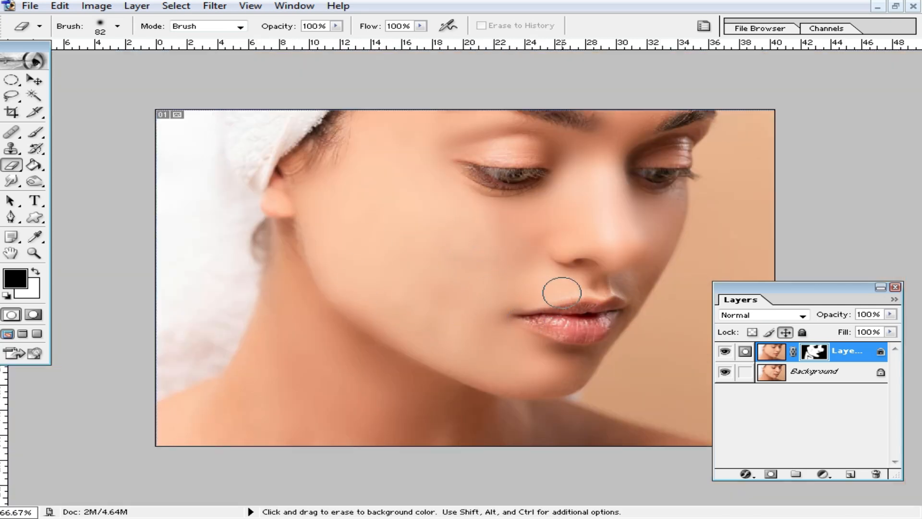
{"action": "left_click_drag", "start_coordinate": [894, 335], "coordinate": [876, 349]}
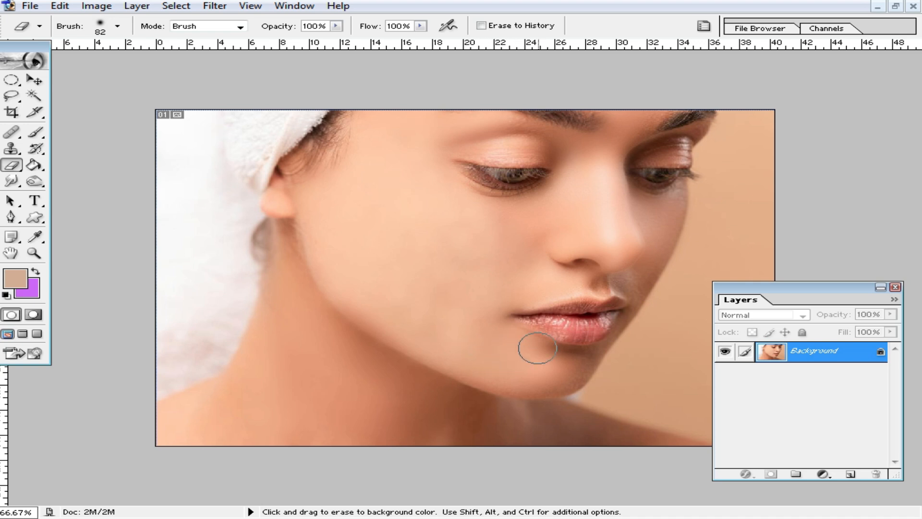
{"action": "left_click", "coordinate": [489, 260], "text": "ctrl"}
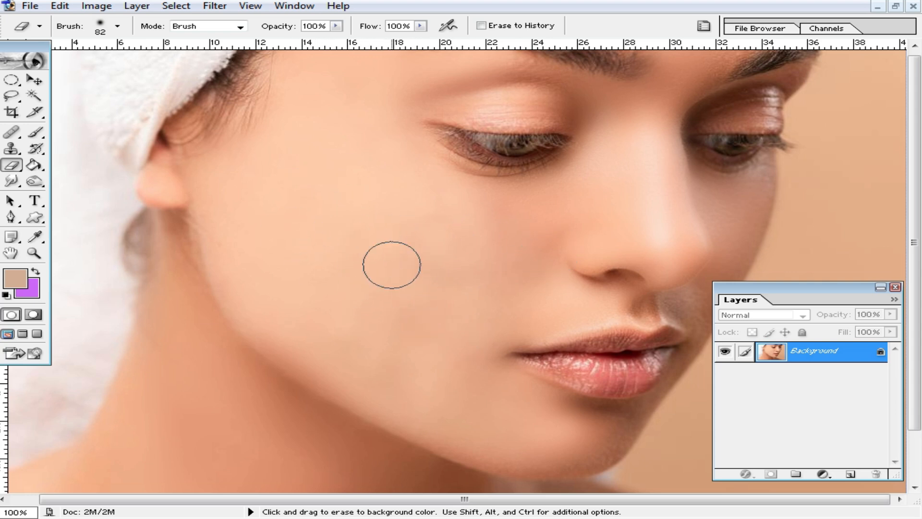
{"action": "left_click_drag", "start_coordinate": [35, 137], "coordinate": [99, 146]}
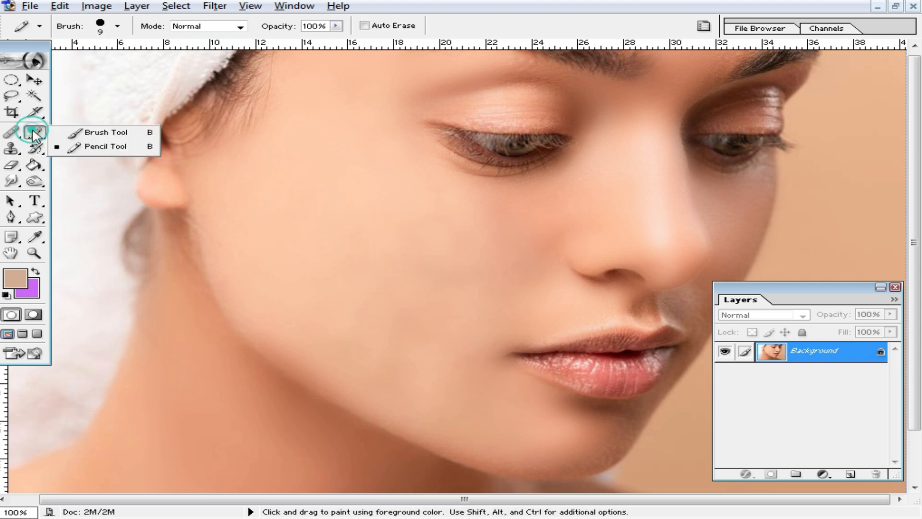
{"action": "right_click", "coordinate": [531, 223]}
{"action": "left_click", "coordinate": [557, 206], "text": "alt"}
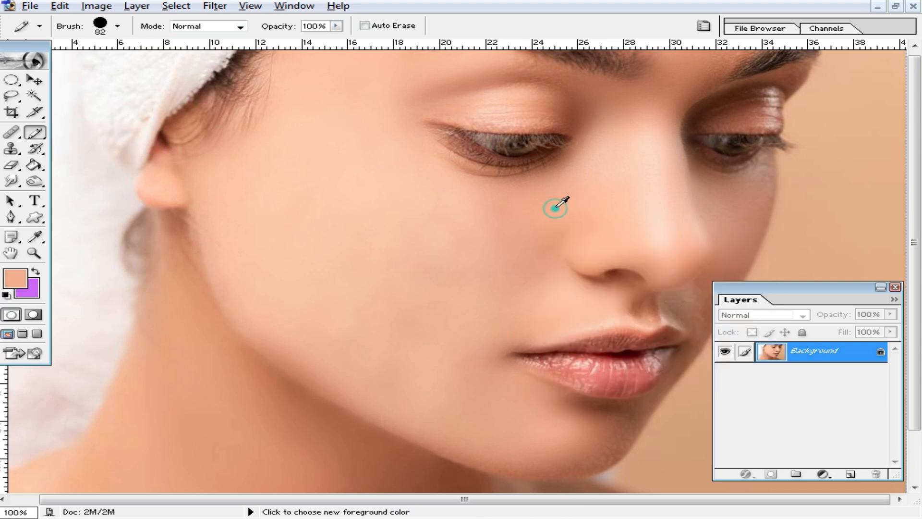
{"action": "left_click_drag", "start_coordinate": [336, 26], "coordinate": [269, 44]}
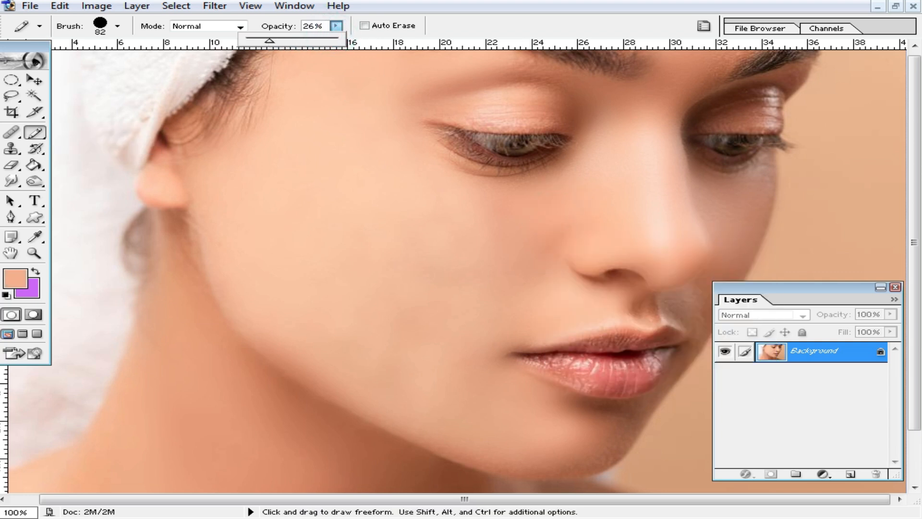
Paint a skin tone sampled beside the nose over the cheek, jaw and neck using a soft 153 px Brush at 31% opacity
{"action": "left_click_drag", "start_coordinate": [36, 132], "coordinate": [98, 135]}
{"action": "left_click", "coordinate": [511, 219], "text": "alt"}
{"action": "mouse_move", "coordinate": [471, 231]}
{"action": "left_mouse_down"}
{"action": "mouse_move", "coordinate": [391, 222]}
{"action": "mouse_move", "coordinate": [443, 233]}
{"action": "mouse_move", "coordinate": [444, 394]}
{"action": "left_mouse_up"}
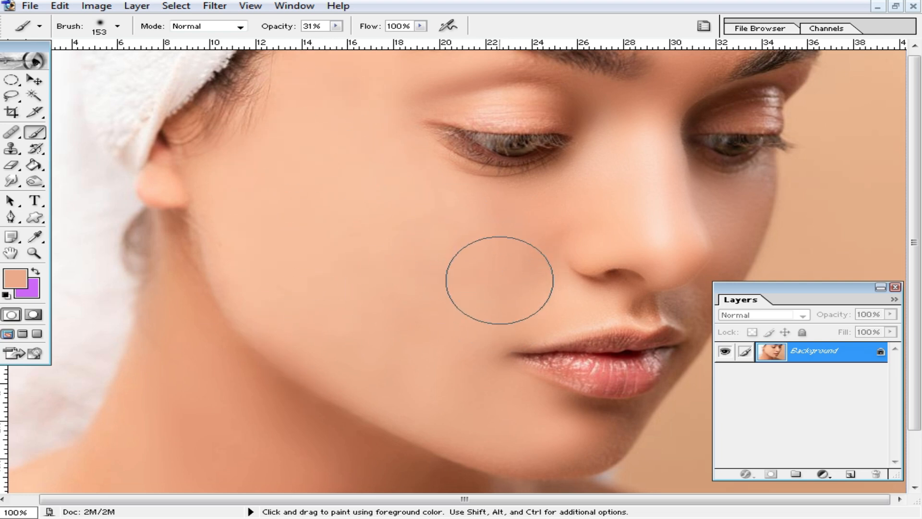
{"action": "left_click", "coordinate": [468, 233]}
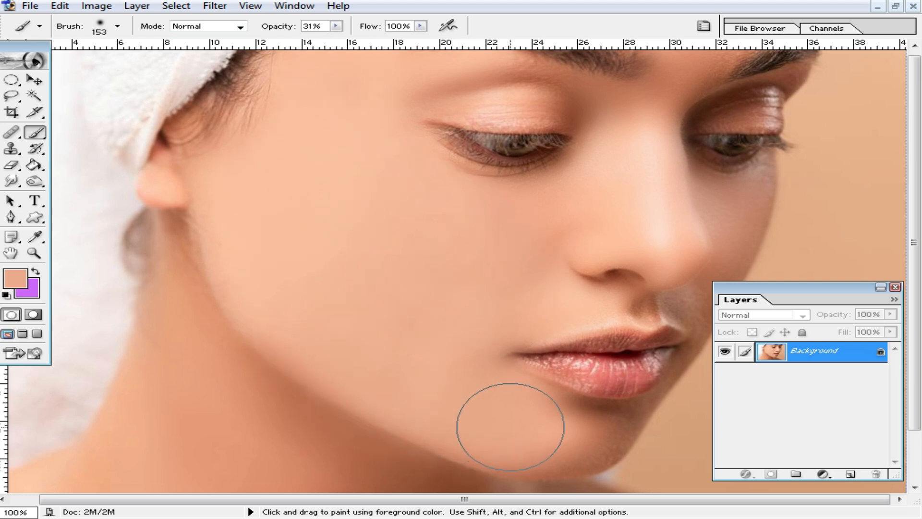
{"action": "left_click_drag", "start_coordinate": [330, 209], "coordinate": [346, 213]}
{"action": "left_click", "coordinate": [334, 168]}
{"action": "left_click", "coordinate": [609, 227]}
{"action": "left_click", "coordinate": [551, 229]}
{"action": "left_click", "coordinate": [489, 266], "text": "alt"}
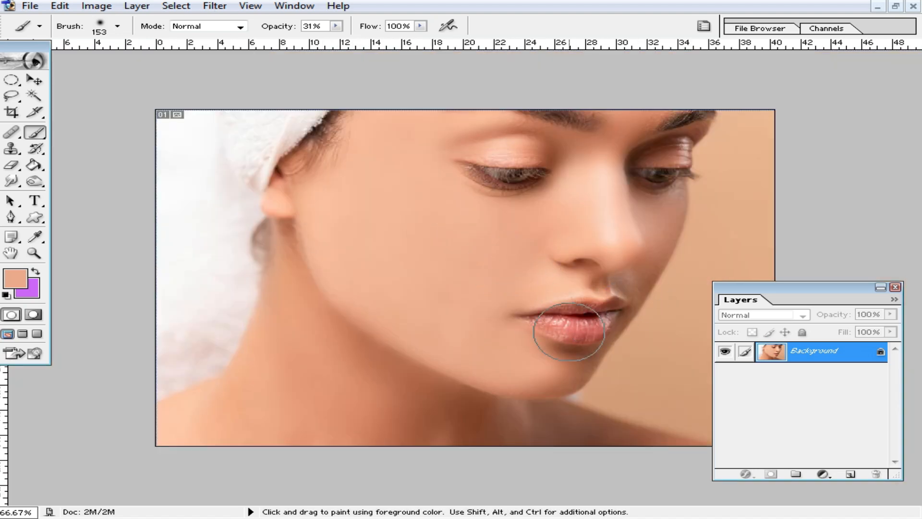
{"action": "mouse_move", "coordinate": [278, 269]}
{"action": "left_mouse_down"}
{"action": "mouse_move", "coordinate": [356, 412]}
{"action": "mouse_move", "coordinate": [408, 391]}
{"action": "mouse_move", "coordinate": [457, 439]}
{"action": "mouse_move", "coordinate": [479, 429]}
{"action": "mouse_move", "coordinate": [360, 412]}
{"action": "mouse_move", "coordinate": [158, 428]}
{"action": "mouse_move", "coordinate": [392, 420]}
{"action": "left_mouse_up"}
Paint the sampled skin tone over the area between the near eyelid and eyebrow with a 63 px brush
{"action": "left_click", "coordinate": [502, 253], "text": "ctrl"}
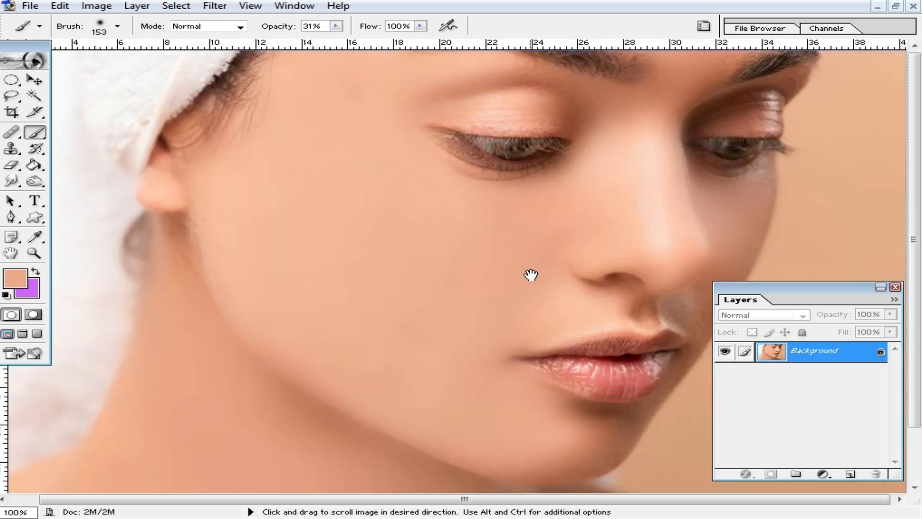
{"action": "right_click", "coordinate": [527, 225]}
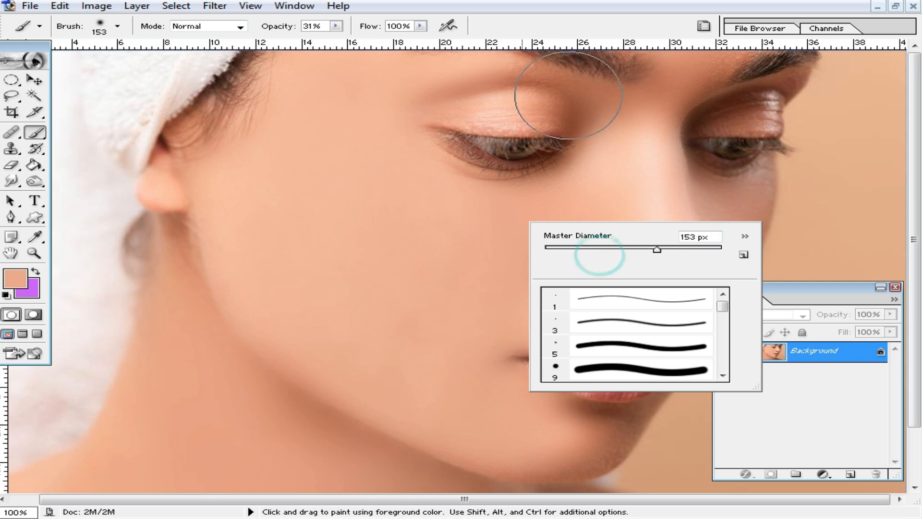
{"action": "left_click", "coordinate": [600, 249]}
{"action": "left_click_drag", "start_coordinate": [597, 85], "coordinate": [453, 111]}
{"action": "key", "text": "ctrl+z"}
{"action": "left_click_drag", "start_coordinate": [590, 128], "coordinate": [464, 81]}
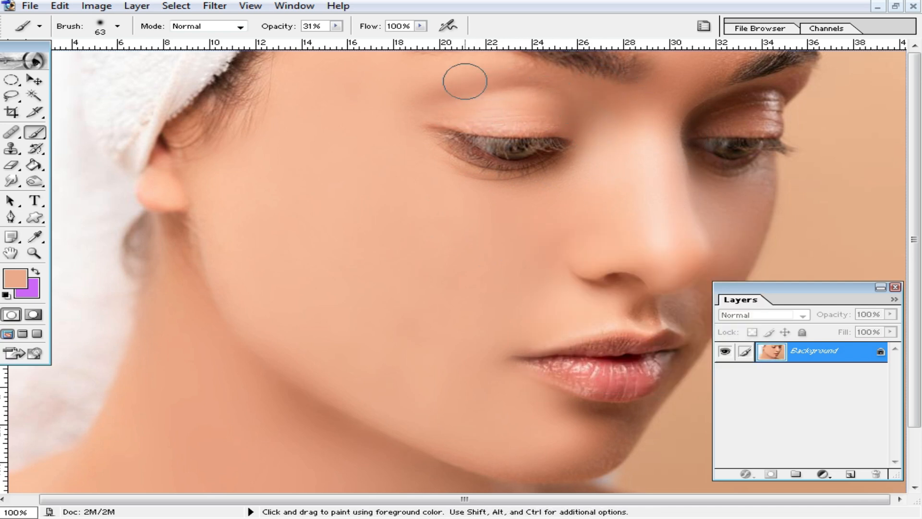
{"action": "left_click", "coordinate": [478, 295], "text": "alt"}
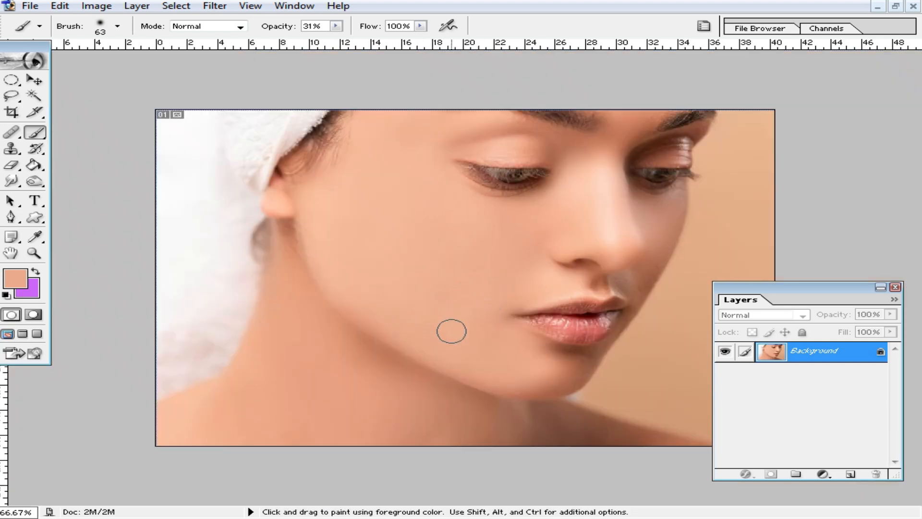
Close the retouched portrait without saving its changes
{"action": "key", "text": "ctrl+0"}
{"action": "left_click", "coordinate": [915, 7]}
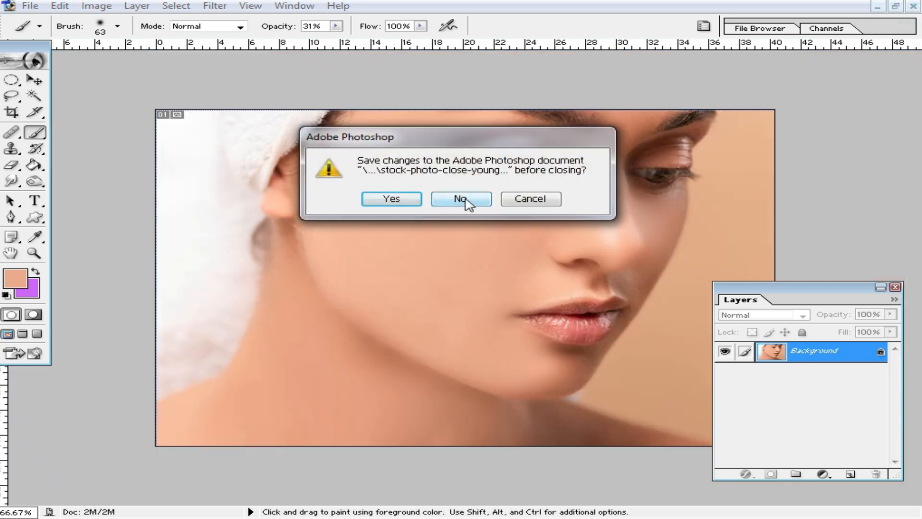
{"action": "left_click", "coordinate": [464, 199]}
Open the werw portrait of the woman with cheek acne from New folder for editing and maximize its window
{"action": "double_click", "coordinate": [531, 246]}
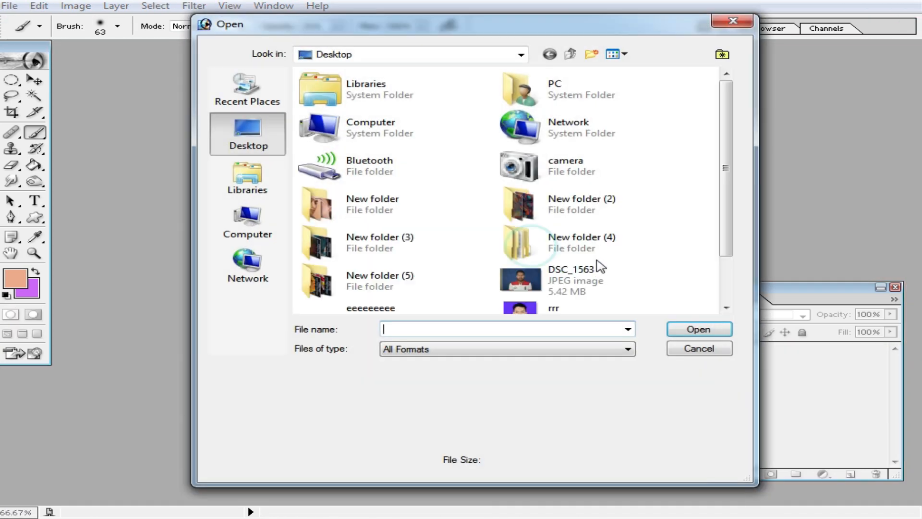
{"action": "left_click", "coordinate": [711, 349]}
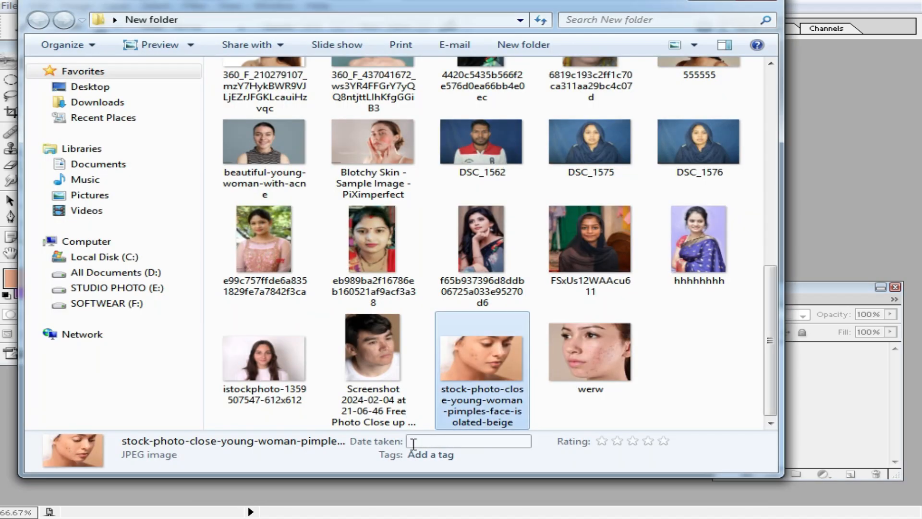
{"action": "double_click", "coordinate": [641, 354]}
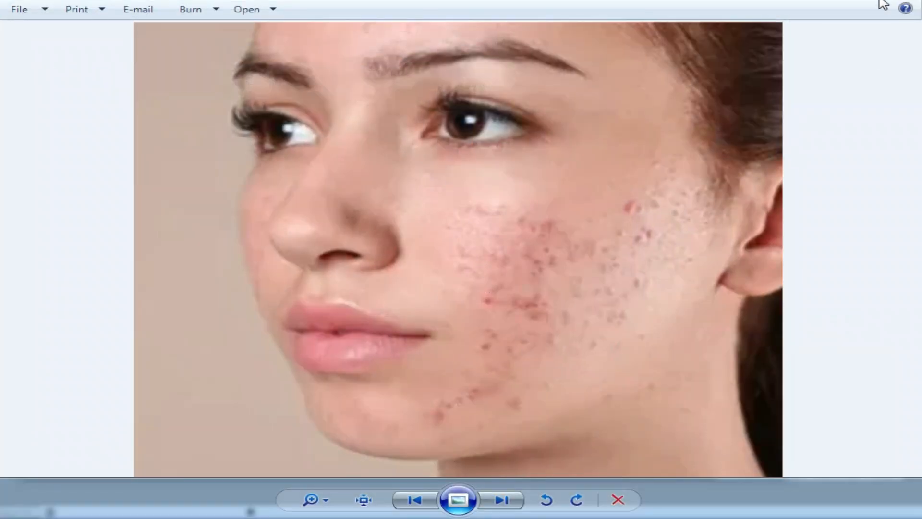
{"action": "left_click", "coordinate": [883, 5]}
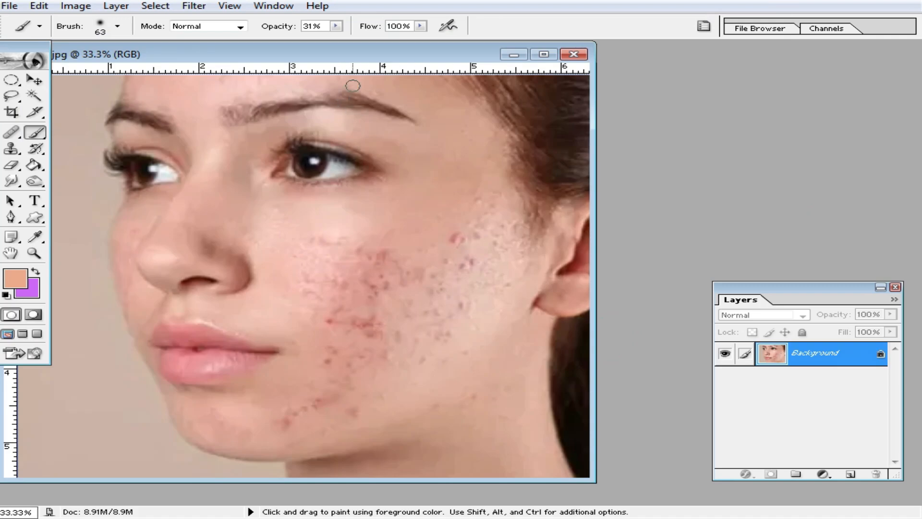
{"action": "double_click", "coordinate": [399, 60]}
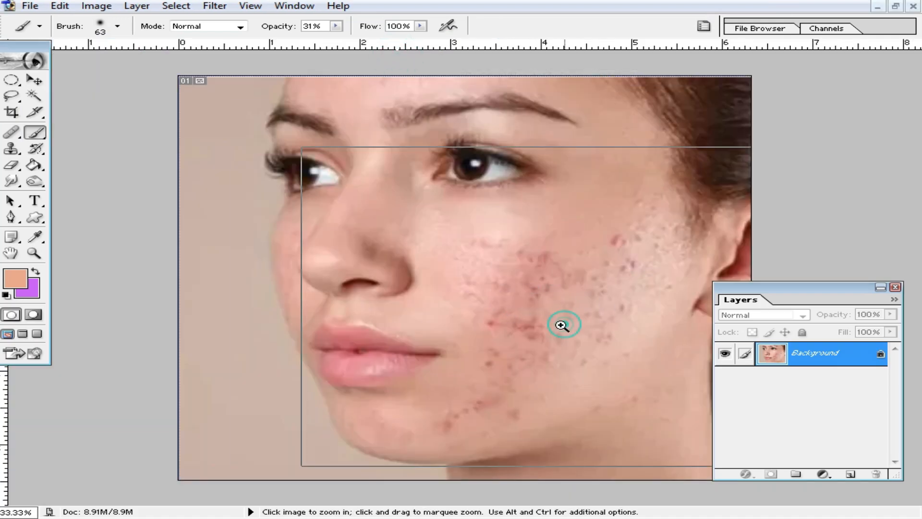
Duplicate the Background layer, invert the copy's colours and set its blend mode to Vivid Light
{"action": "left_click", "coordinate": [563, 323], "text": "ctrl"}
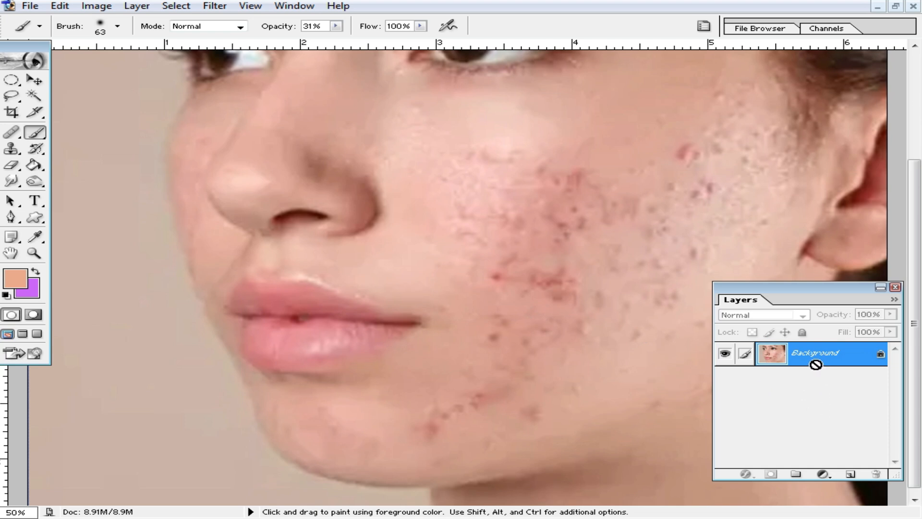
{"action": "key", "text": "ctrl+j"}
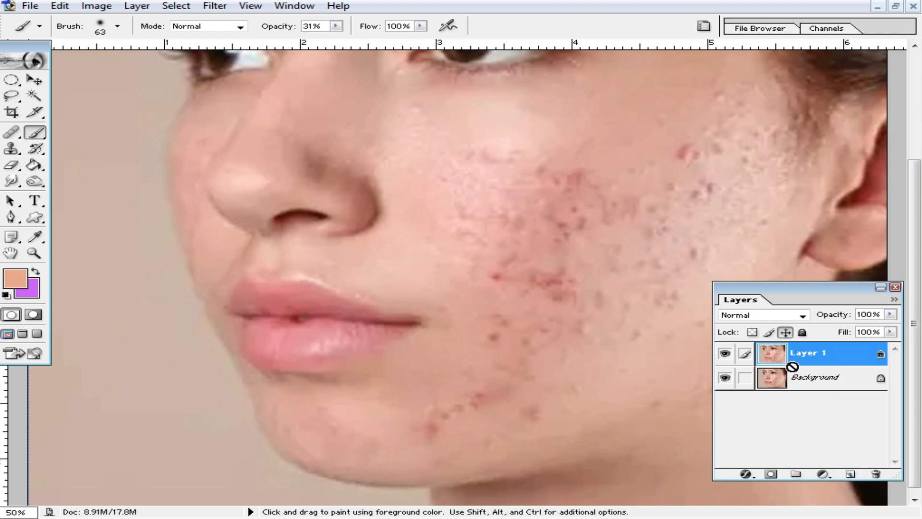
{"action": "key", "text": "ctrl+i"}
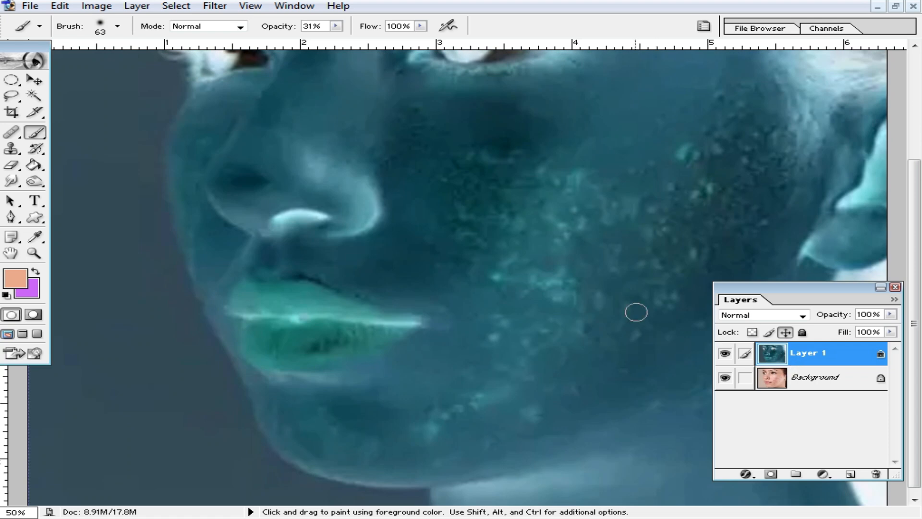
{"action": "left_click", "coordinate": [803, 316]}
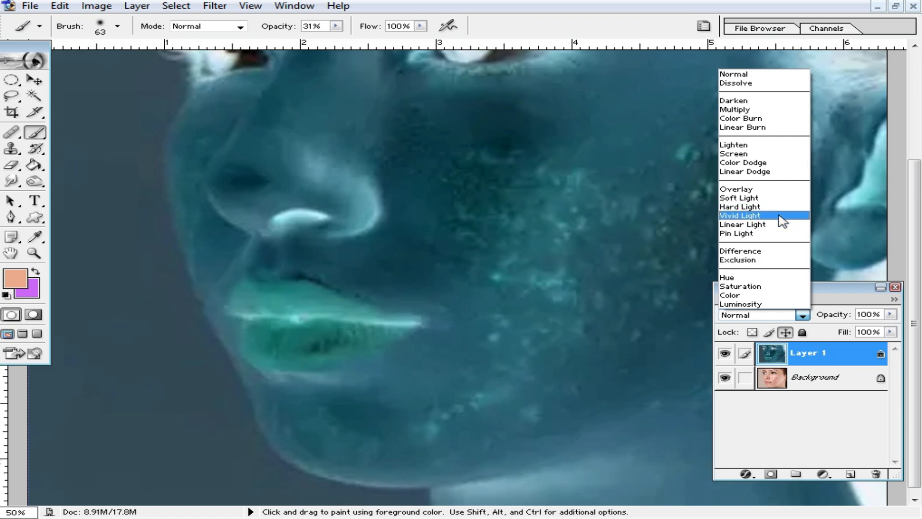
{"action": "left_click", "coordinate": [767, 217]}
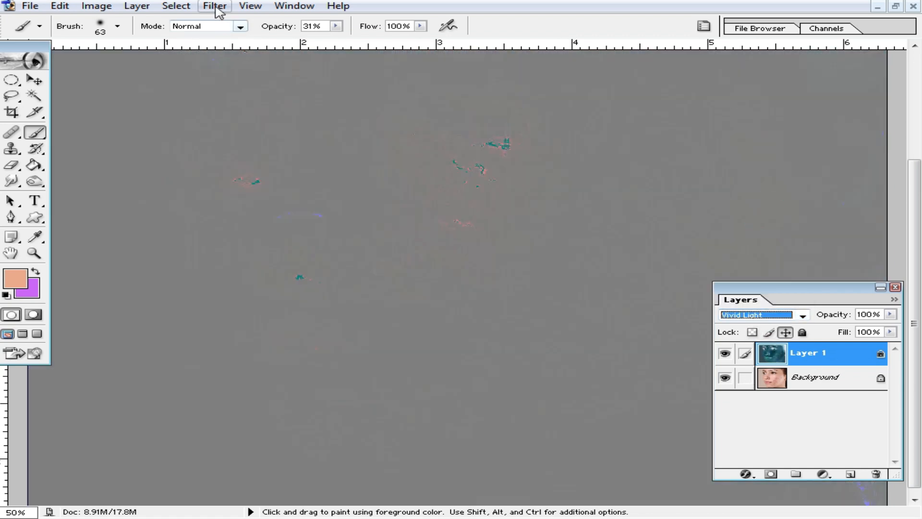
Apply a High Pass filter with a radius of 25.4 pixels to the inverted Vivid Light layer
{"action": "left_click", "coordinate": [216, 6]}
{"action": "left_click", "coordinate": [282, 294]}
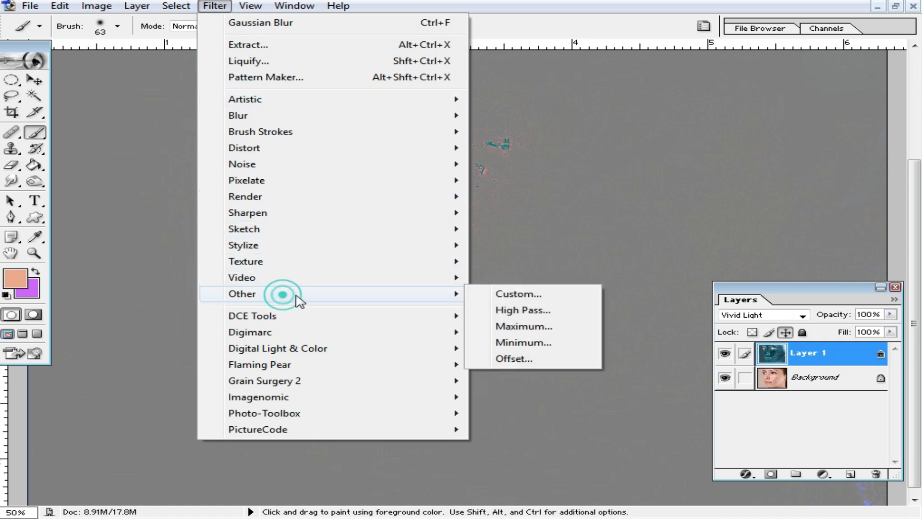
{"action": "left_click", "coordinate": [544, 312]}
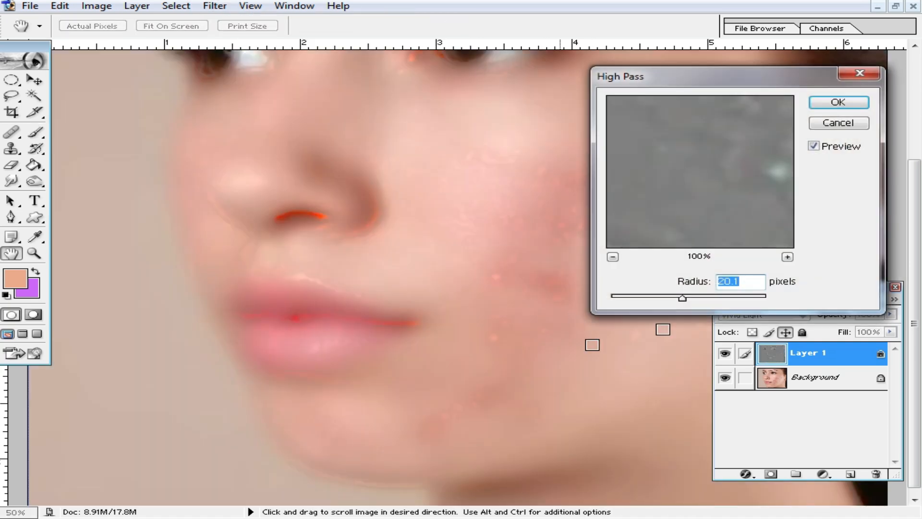
{"action": "mouse_move", "coordinate": [685, 297]}
{"action": "left_mouse_down"}
{"action": "mouse_move", "coordinate": [699, 300]}
{"action": "mouse_move", "coordinate": [679, 303]}
{"action": "left_mouse_up"}
{"action": "left_click", "coordinate": [677, 302]}
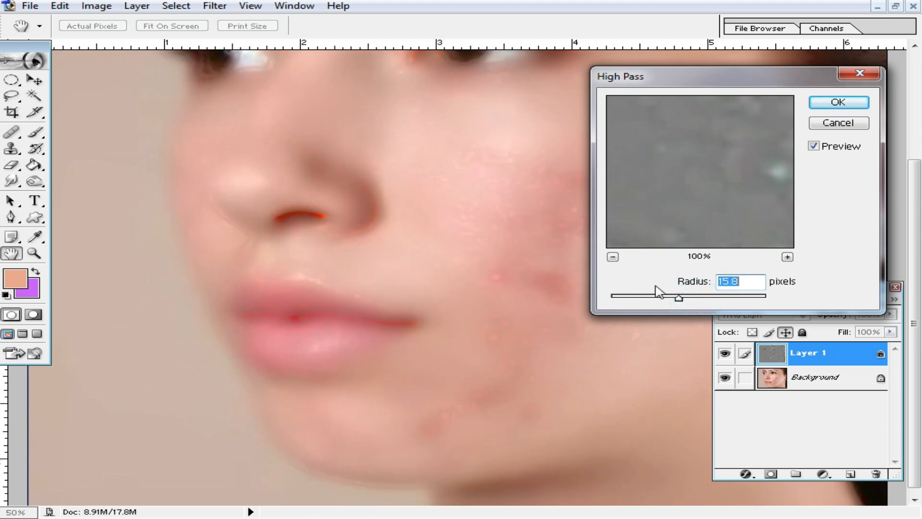
{"action": "left_click_drag", "start_coordinate": [678, 303], "coordinate": [691, 301]}
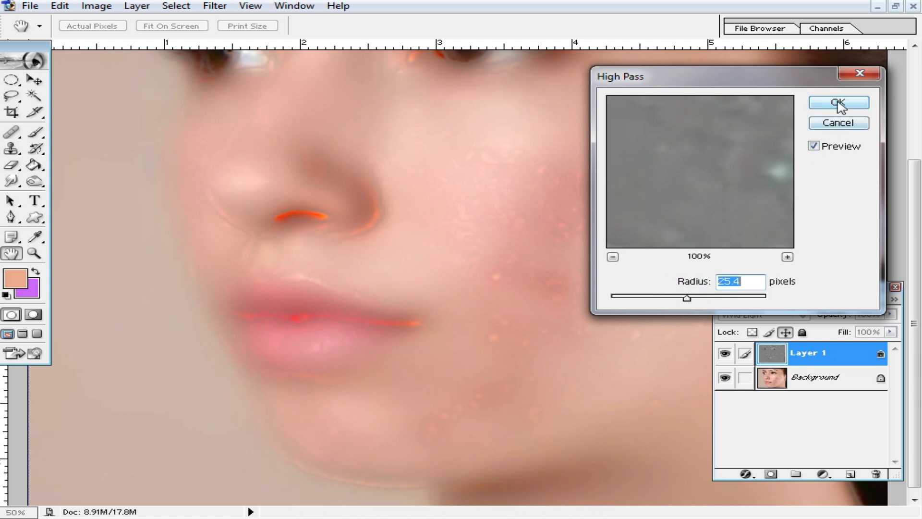
{"action": "left_click", "coordinate": [838, 101]}
{"action": "key", "text": "b"}
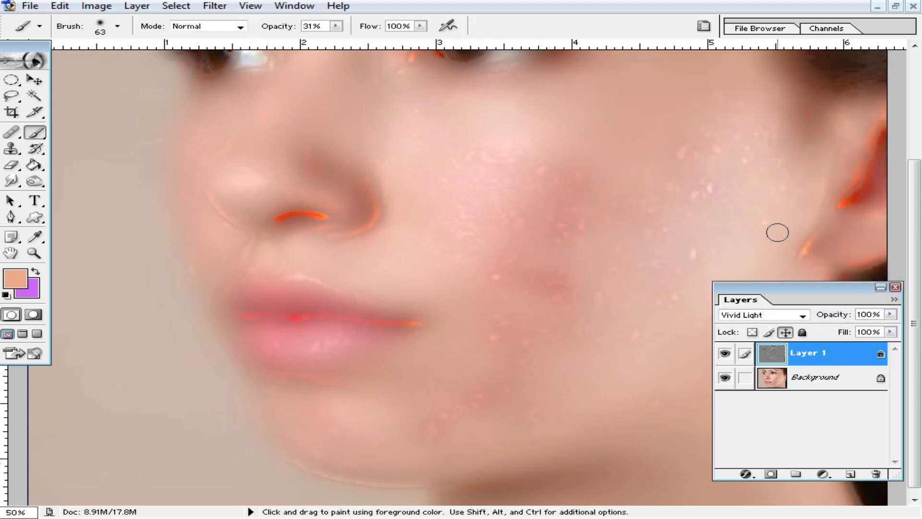
Apply a Gaussian Blur with a radius of about 2.2 pixels to the high-pass layer
{"action": "left_click", "coordinate": [215, 6]}
{"action": "mouse_move", "coordinate": [287, 119]}
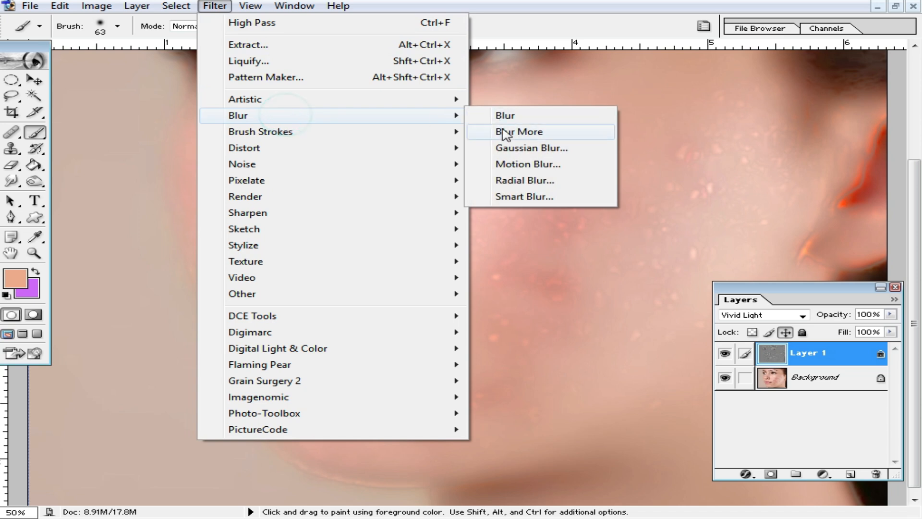
{"action": "left_click", "coordinate": [544, 148]}
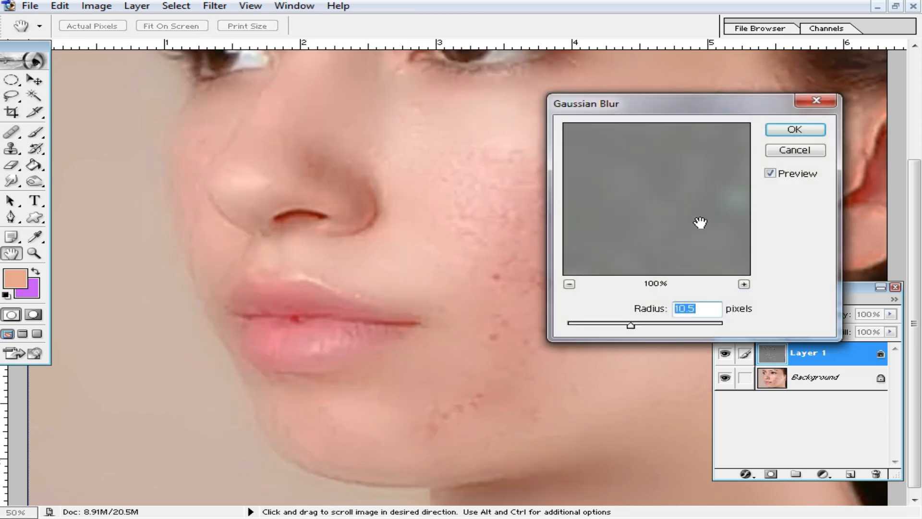
{"action": "left_click_drag", "start_coordinate": [699, 103], "coordinate": [758, 106]}
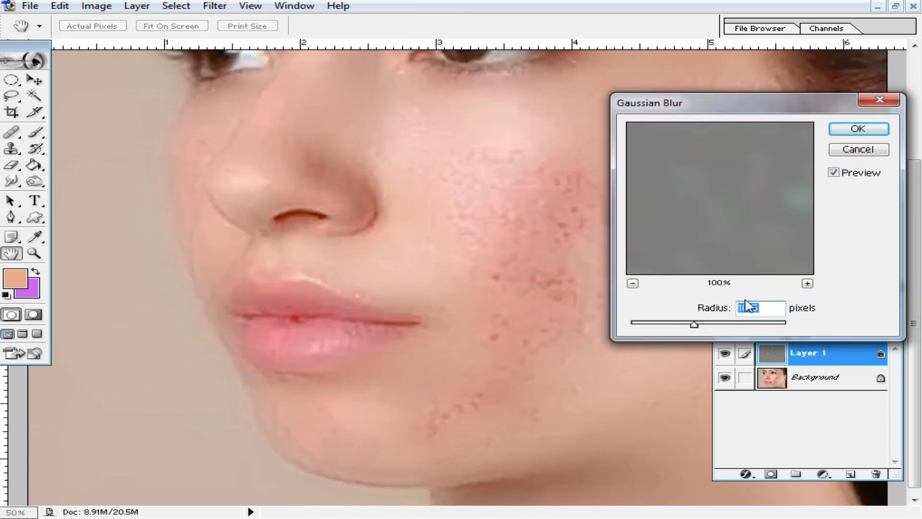
{"action": "left_click_drag", "start_coordinate": [689, 325], "coordinate": [662, 320]}
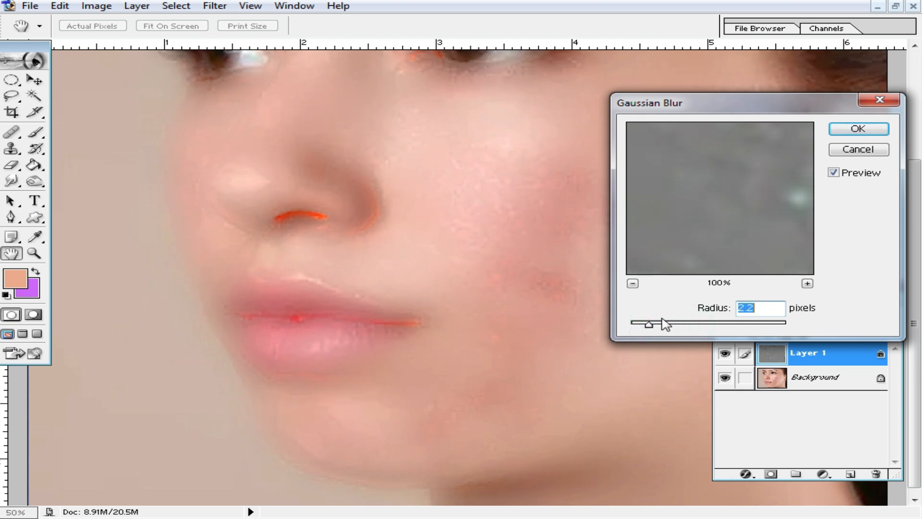
{"action": "left_click", "coordinate": [858, 129]}
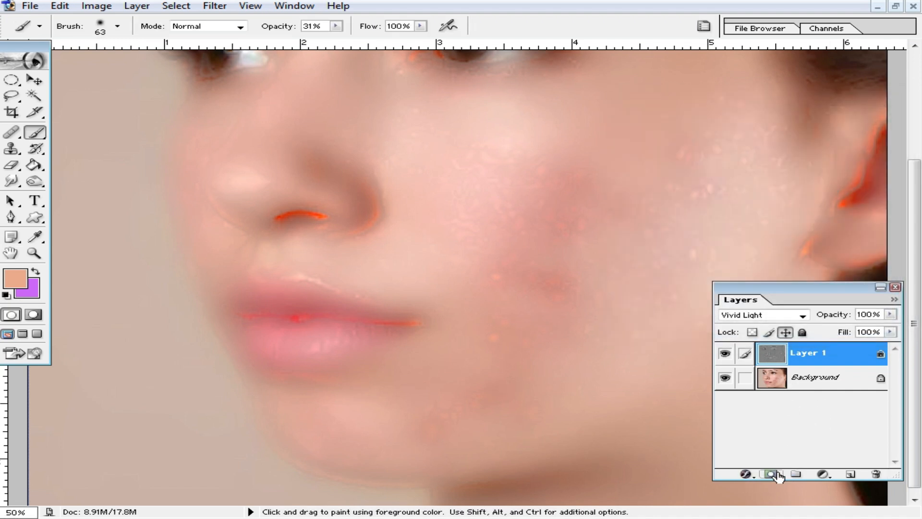
Add a layer mask to the high-pass layer, invert it to black and make white the foreground colour
{"action": "left_click", "coordinate": [771, 475]}
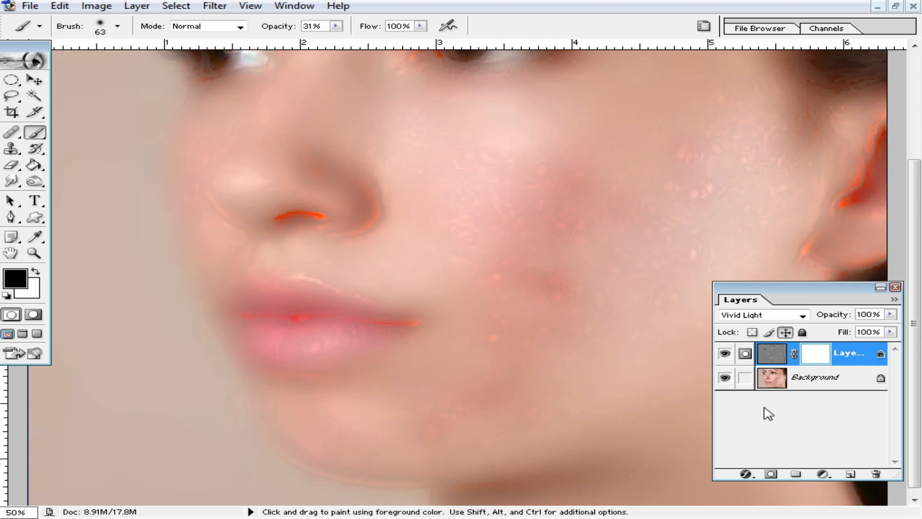
{"action": "key", "text": "ctrl+i"}
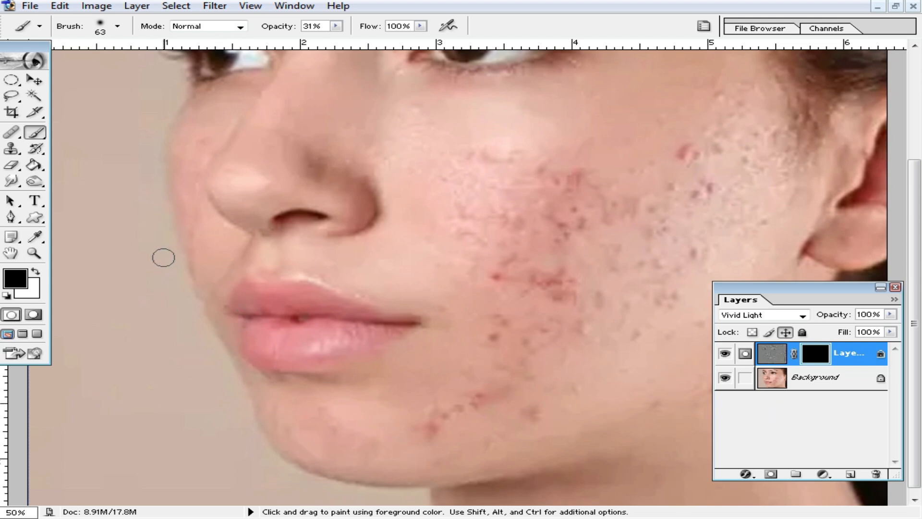
{"action": "left_click", "coordinate": [36, 272]}
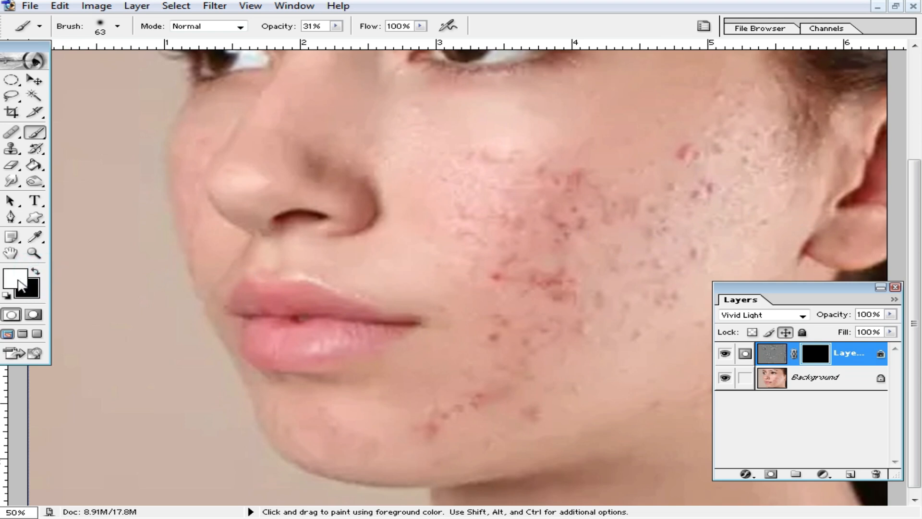
Paint white on the mask over the acne on the near cheek and jaw with a 120 px Brush at 100% opacity
{"action": "left_click_drag", "start_coordinate": [336, 26], "coordinate": [422, 54]}
{"action": "right_click", "coordinate": [660, 190]}
{"action": "left_click_drag", "start_coordinate": [704, 222], "coordinate": [736, 222]}
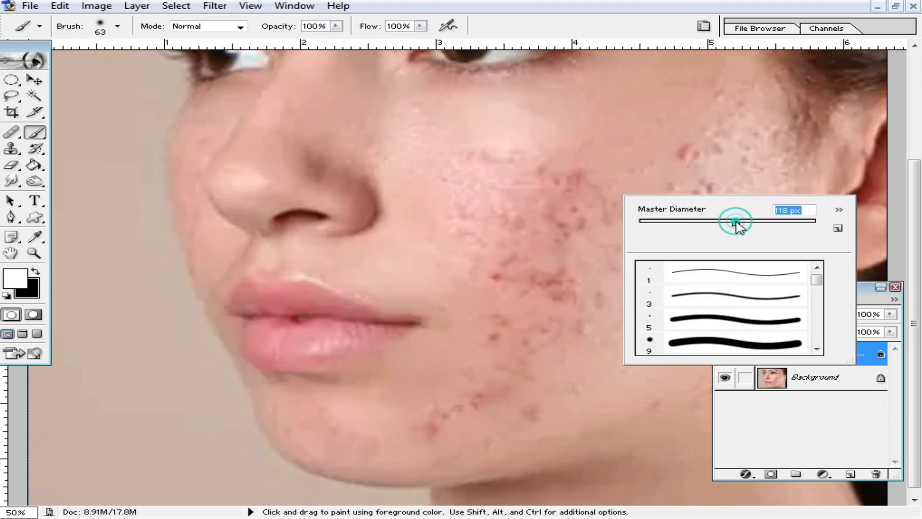
{"action": "key", "text": "Return"}
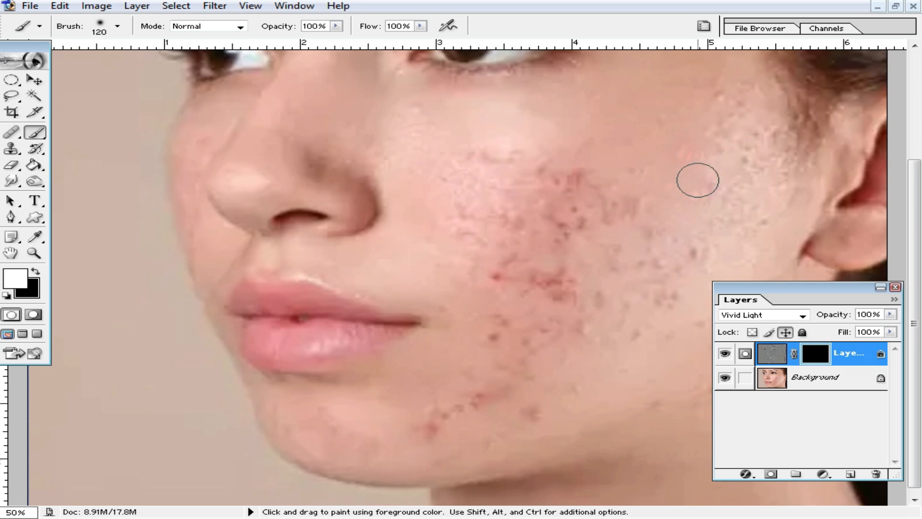
{"action": "mouse_move", "coordinate": [768, 165]}
{"action": "left_mouse_down"}
{"action": "mouse_move", "coordinate": [677, 222]}
{"action": "mouse_move", "coordinate": [654, 331]}
{"action": "mouse_move", "coordinate": [485, 425]}
{"action": "mouse_move", "coordinate": [405, 429]}
{"action": "mouse_move", "coordinate": [519, 362]}
{"action": "mouse_move", "coordinate": [531, 309]}
{"action": "mouse_move", "coordinate": [519, 278]}
{"action": "mouse_move", "coordinate": [611, 203]}
{"action": "mouse_move", "coordinate": [610, 169]}
{"action": "mouse_move", "coordinate": [496, 177]}
{"action": "mouse_move", "coordinate": [474, 226]}
{"action": "mouse_move", "coordinate": [469, 344]}
{"action": "mouse_move", "coordinate": [330, 418]}
{"action": "mouse_move", "coordinate": [347, 395]}
{"action": "mouse_move", "coordinate": [451, 430]}
{"action": "mouse_move", "coordinate": [275, 419]}
{"action": "mouse_move", "coordinate": [474, 460]}
{"action": "mouse_move", "coordinate": [634, 392]}
{"action": "mouse_move", "coordinate": [523, 402]}
{"action": "left_mouse_up"}
{"action": "left_click", "coordinate": [767, 226]}
Enlarge the brush to 157 px and paint the mask white over the skin below the near eye and beside the nose
{"action": "scroll", "coordinate": [625, 232], "scroll_direction": "up", "scroll_amount": 3}
{"action": "right_click", "coordinate": [624, 231]}
{"action": "left_click_drag", "start_coordinate": [678, 245], "coordinate": [761, 245]}
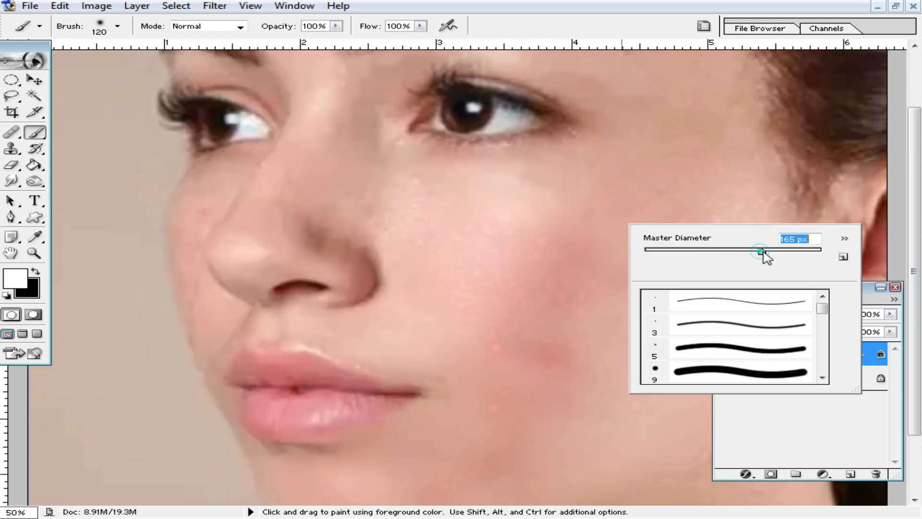
{"action": "key", "text": "Return"}
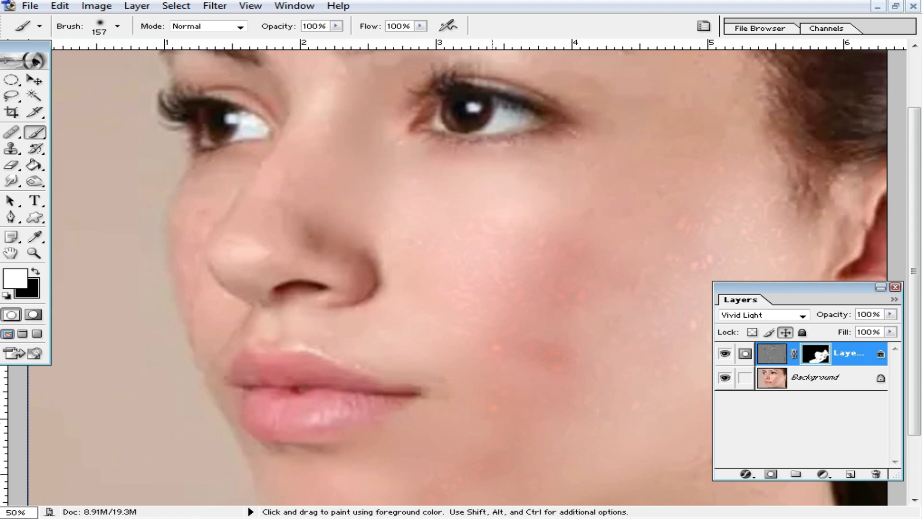
{"action": "key", "text": "space"}
{"action": "left_click_drag", "start_coordinate": [634, 168], "coordinate": [634, 245]}
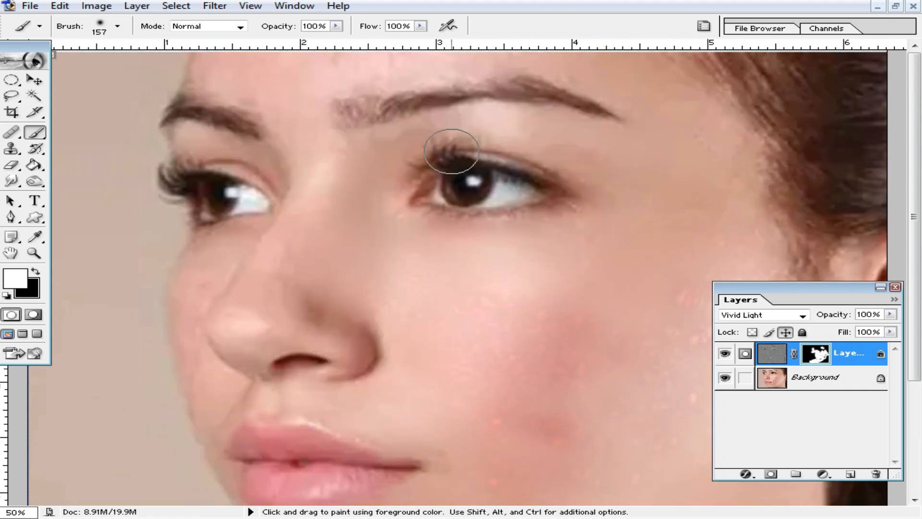
Paint the mask white over the nose, its bridge and the far cheek to extend the smoothing, leaving the eyes sharp
{"action": "scroll", "coordinate": [442, 288], "scroll_direction": "down", "scroll_amount": 5}
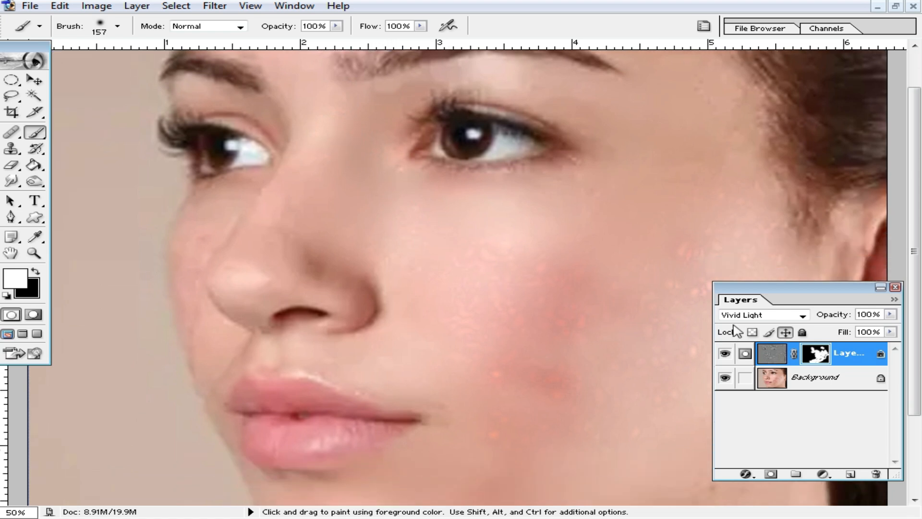
{"action": "mouse_move", "coordinate": [530, 340]}
{"action": "left_mouse_down"}
{"action": "mouse_move", "coordinate": [506, 379]}
{"action": "mouse_move", "coordinate": [546, 381]}
{"action": "left_mouse_up"}
{"action": "mouse_move", "coordinate": [325, 185]}
{"action": "left_mouse_down"}
{"action": "mouse_move", "coordinate": [282, 218]}
{"action": "mouse_move", "coordinate": [205, 188]}
{"action": "mouse_move", "coordinate": [213, 314]}
{"action": "mouse_move", "coordinate": [220, 307]}
{"action": "left_mouse_up"}
{"action": "left_click_drag", "start_coordinate": [337, 127], "coordinate": [384, 314]}
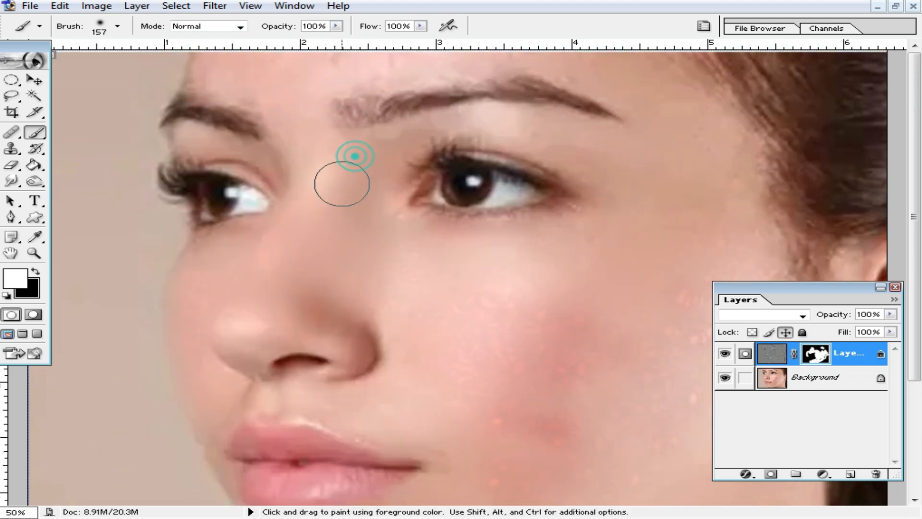
{"action": "left_click", "coordinate": [598, 288], "text": "alt"}
{"action": "mouse_move", "coordinate": [602, 337]}
{"action": "left_mouse_down"}
{"action": "mouse_move", "coordinate": [624, 367]}
{"action": "mouse_move", "coordinate": [629, 409]}
{"action": "mouse_move", "coordinate": [558, 483]}
{"action": "mouse_move", "coordinate": [651, 380]}
{"action": "left_mouse_up"}
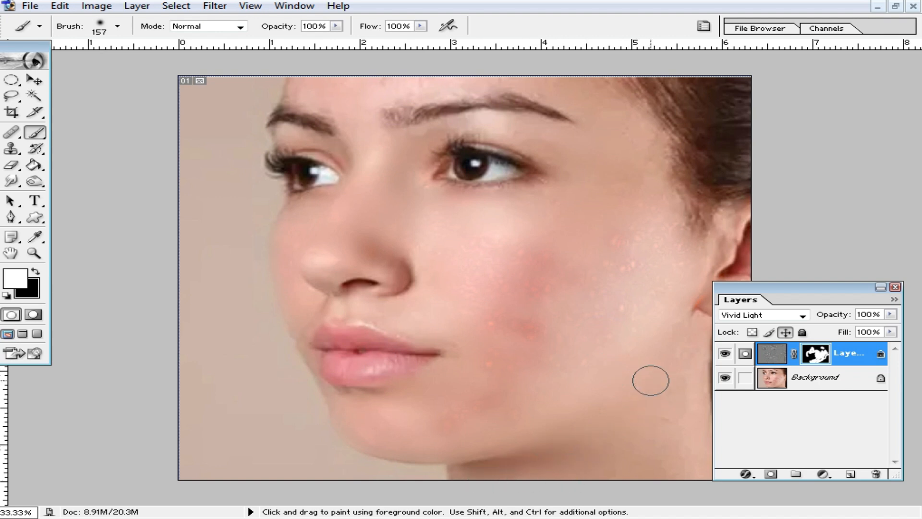
{"action": "left_click", "coordinate": [578, 304], "text": "ctrl"}
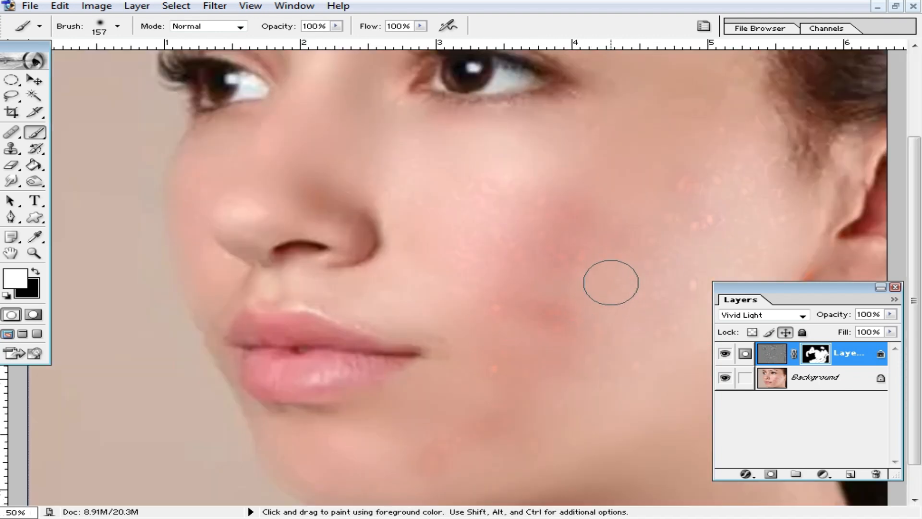